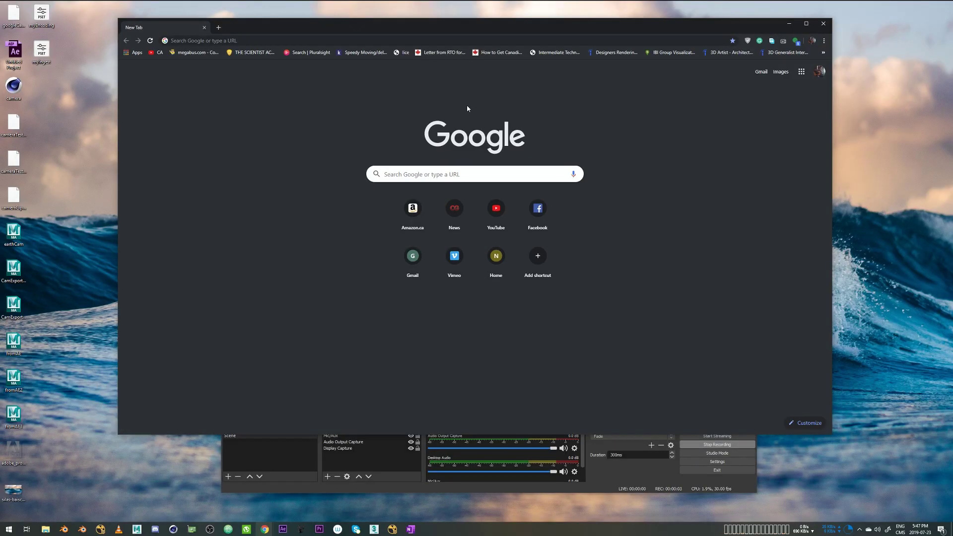
left_click(420, 40)
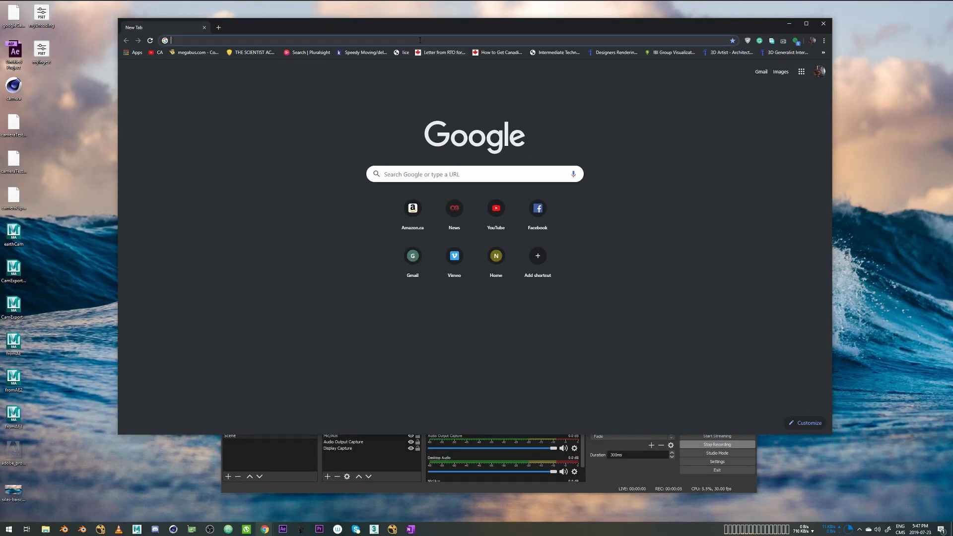
type("www.g")
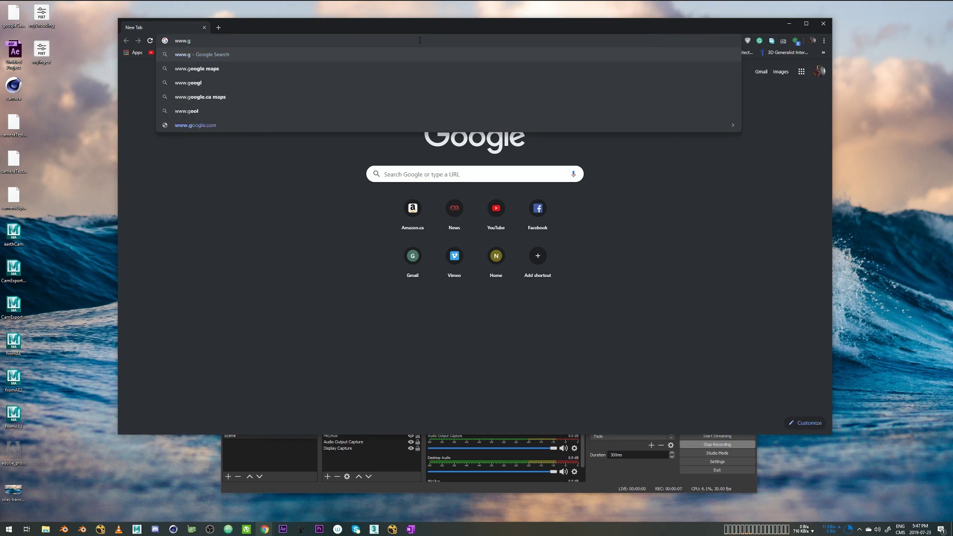
type("oogle")
key("Down")
key("Down")
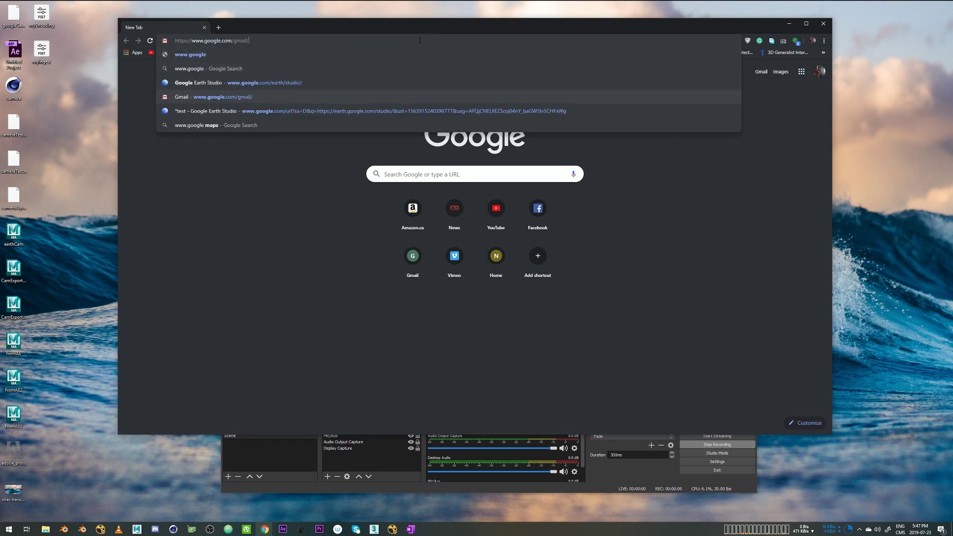
key("Up")
key("Return")
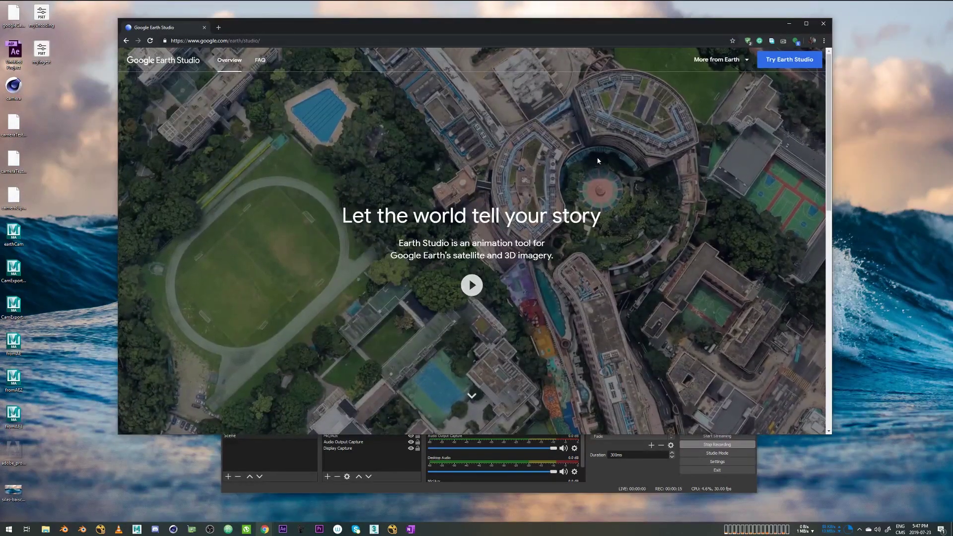
- Look over the Earth Studio overview page and launch the Earth Studio application from it
scroll(600, 159, "down", 3)
scroll(599, 160, "up", 3)
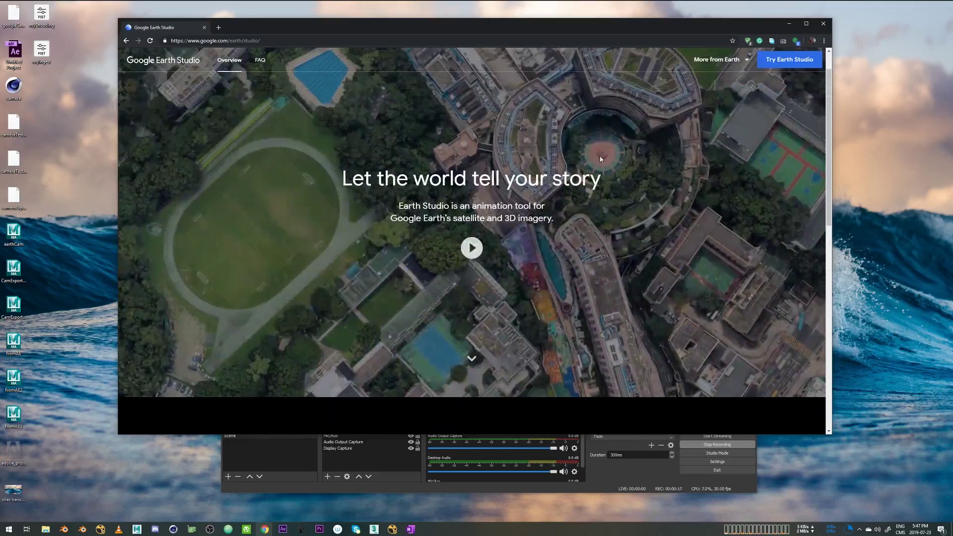
scroll(599, 160, "down", 8)
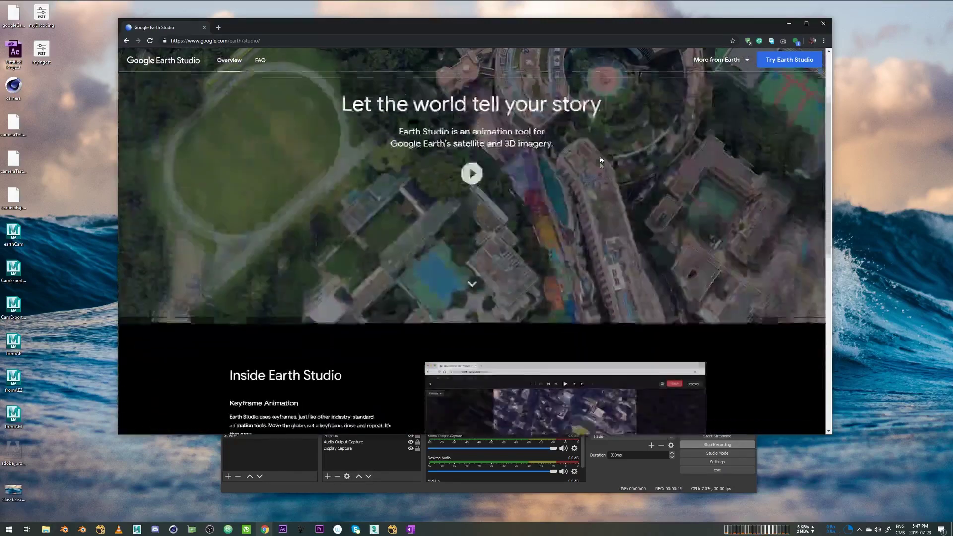
scroll(688, 178, "down", 3)
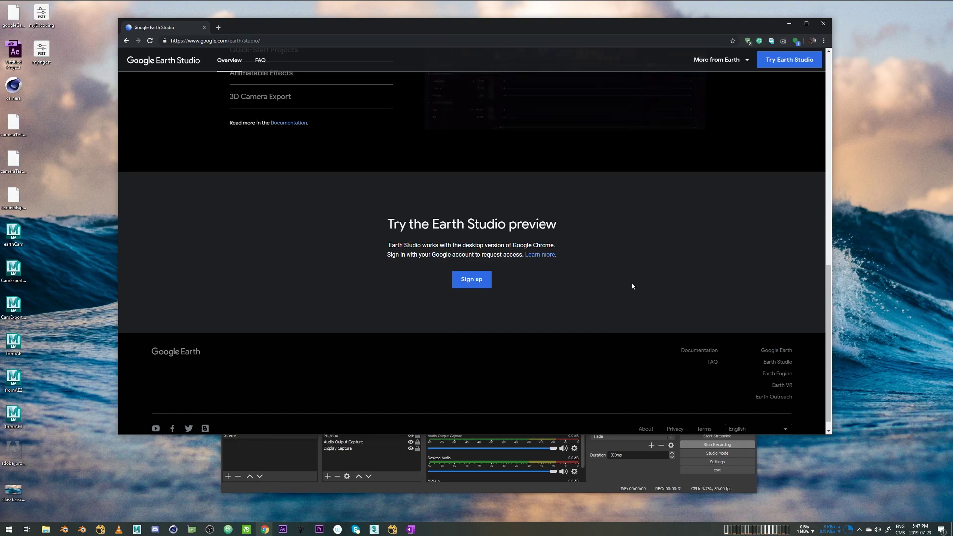
scroll(633, 286, "up", 7)
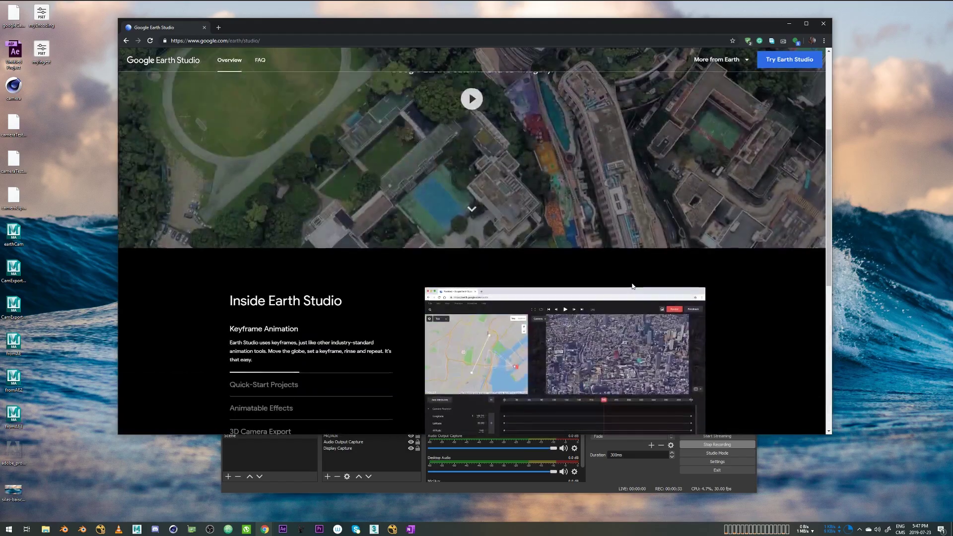
scroll(633, 286, "up", 4)
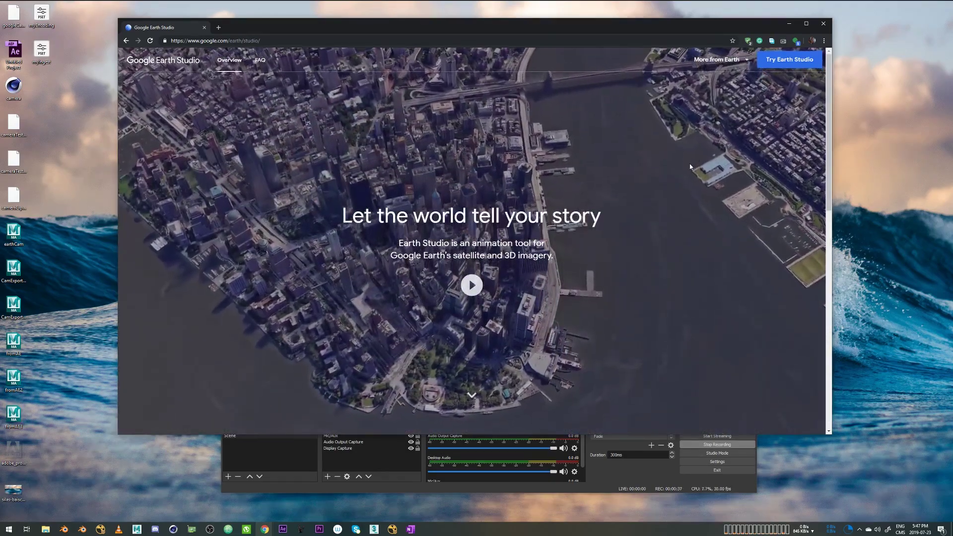
left_click(780, 61)
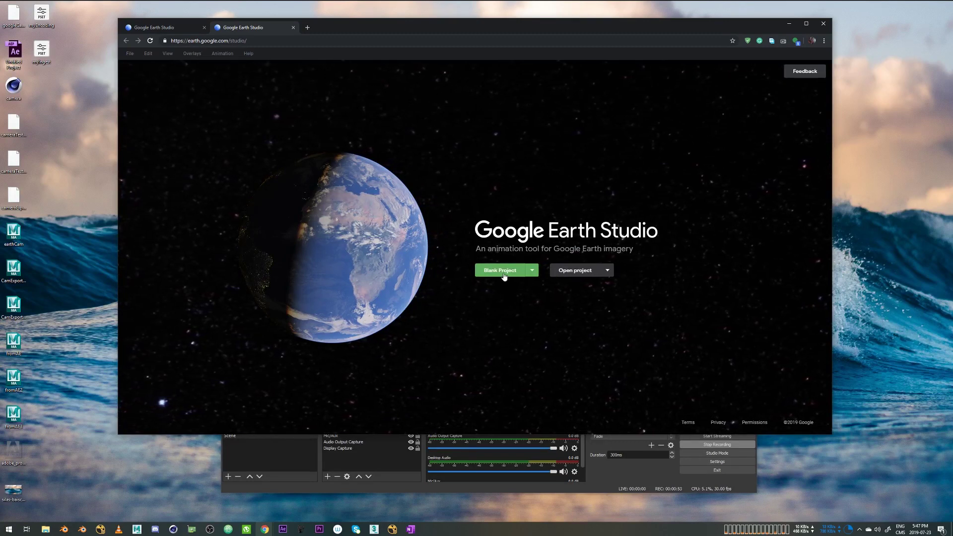
- Start a blank project named test with Earth as its world
left_click(504, 272)
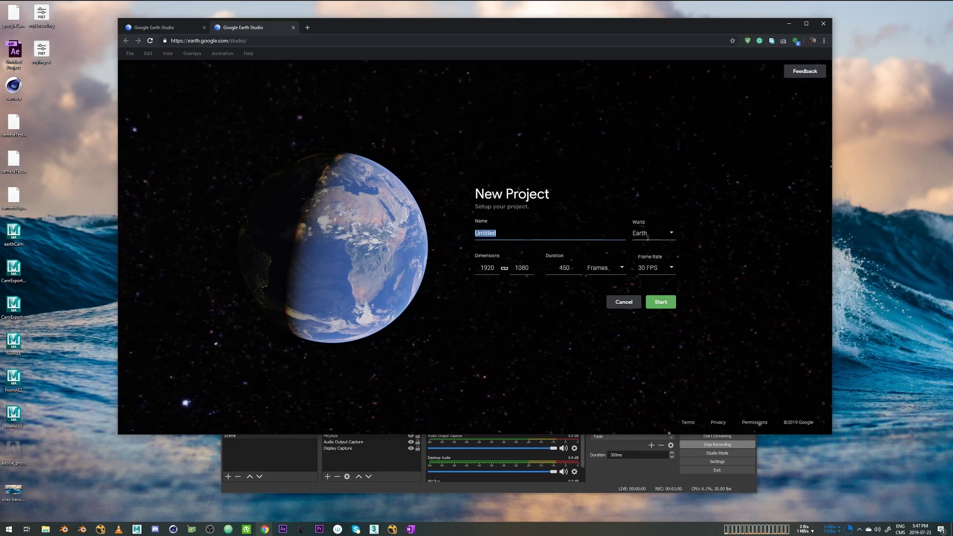
type("test")
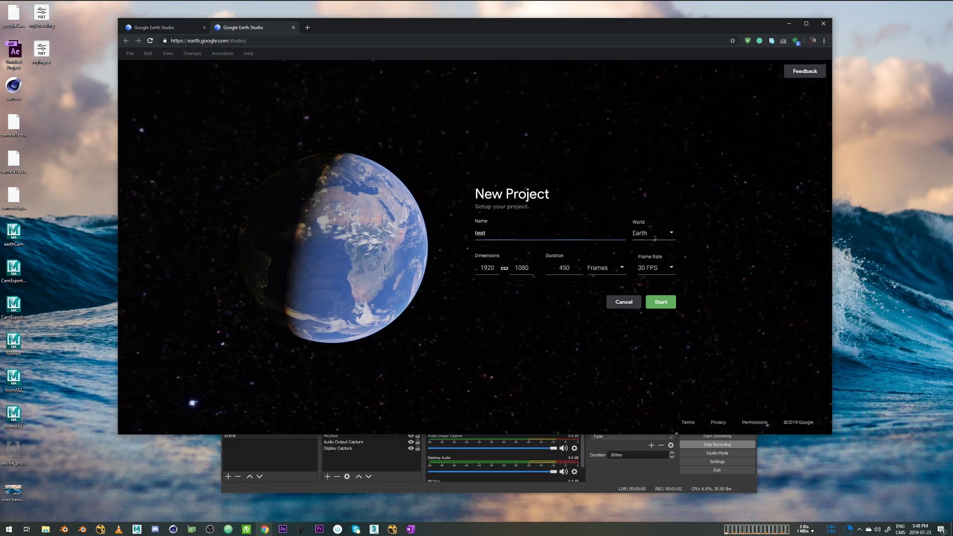
left_click(637, 235)
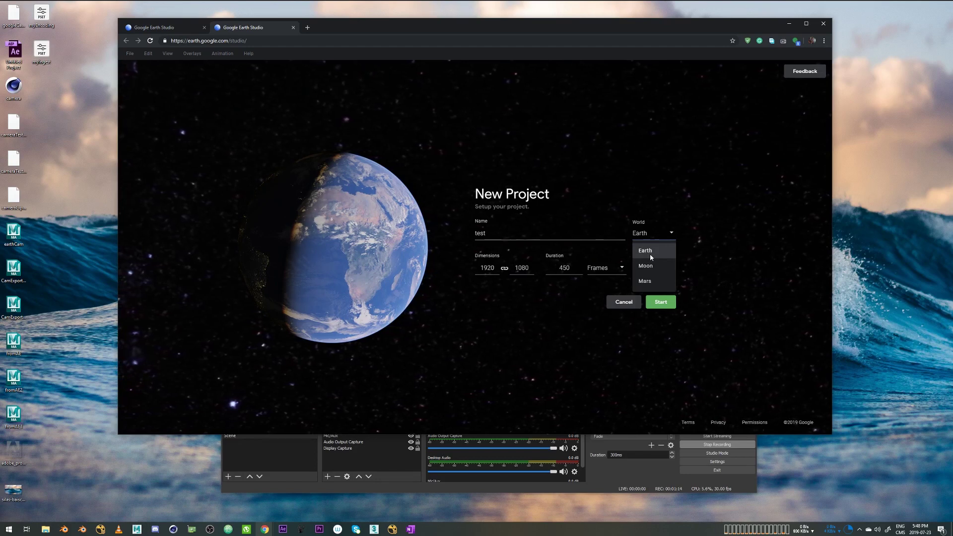
left_click(651, 255)
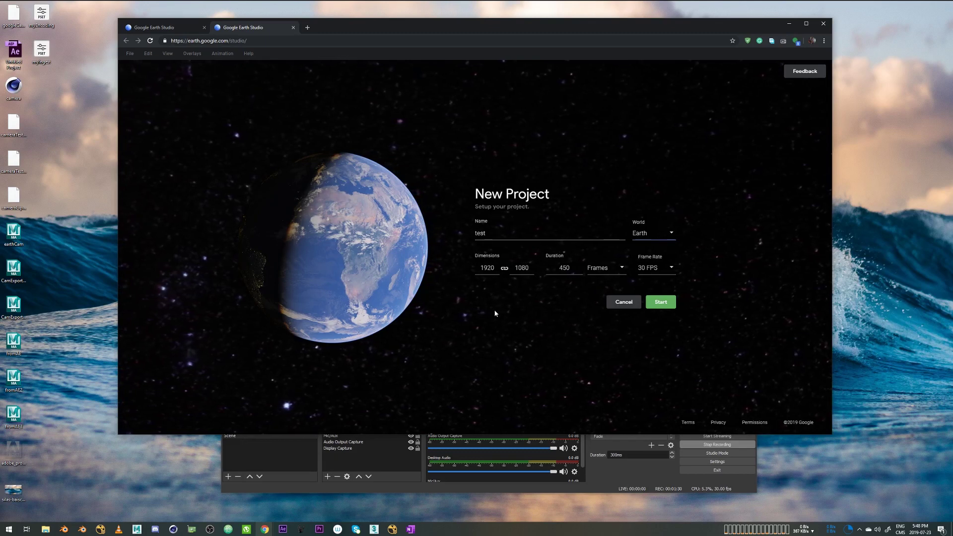
- Set the project duration to 500 frames and the frame rate to 24 FPS, and create the project
double_click(564, 267)
key("BackSpace")
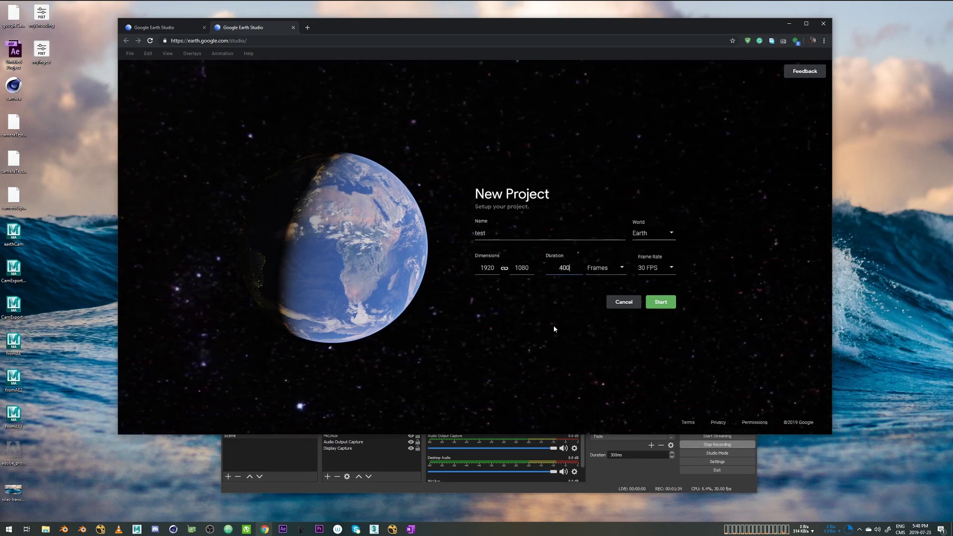
type("500")
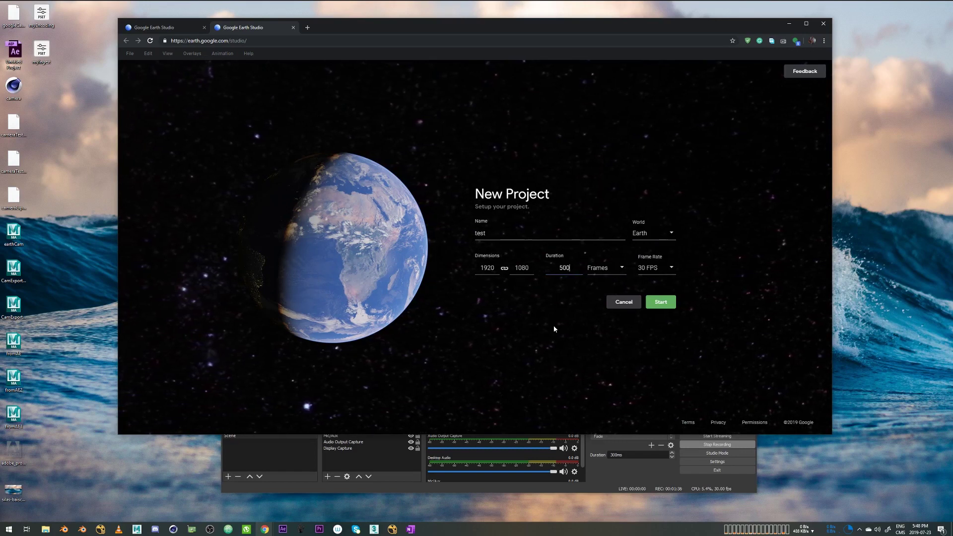
left_click(604, 268)
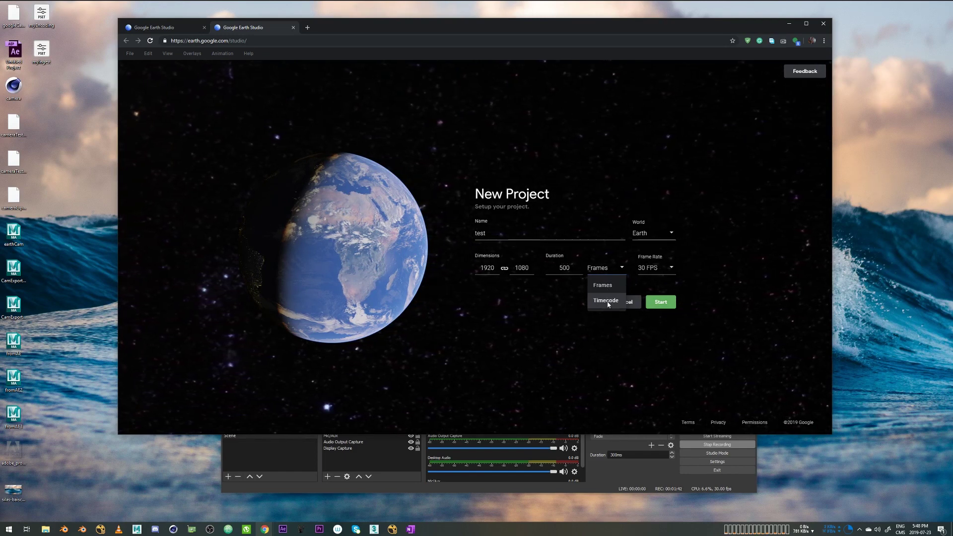
left_click(603, 285)
left_click(652, 273)
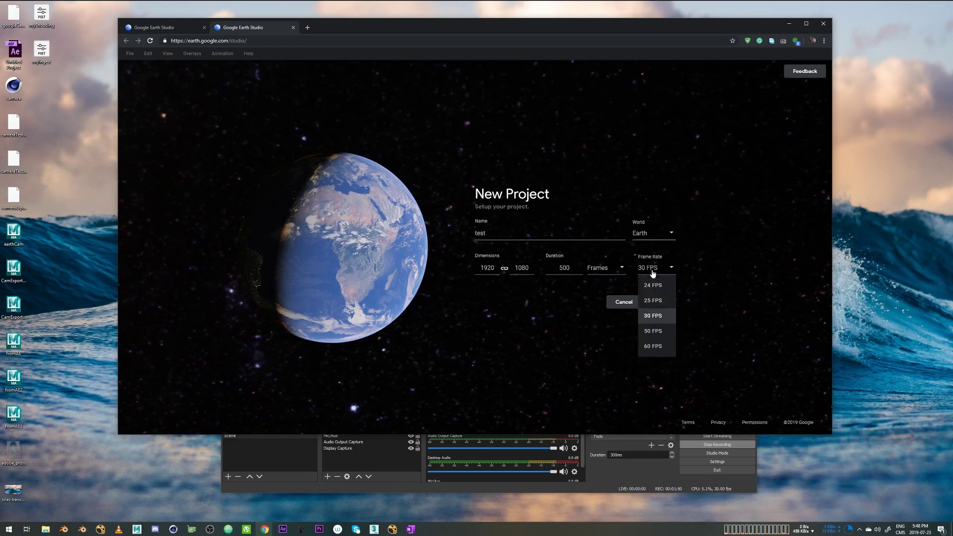
left_click(657, 287)
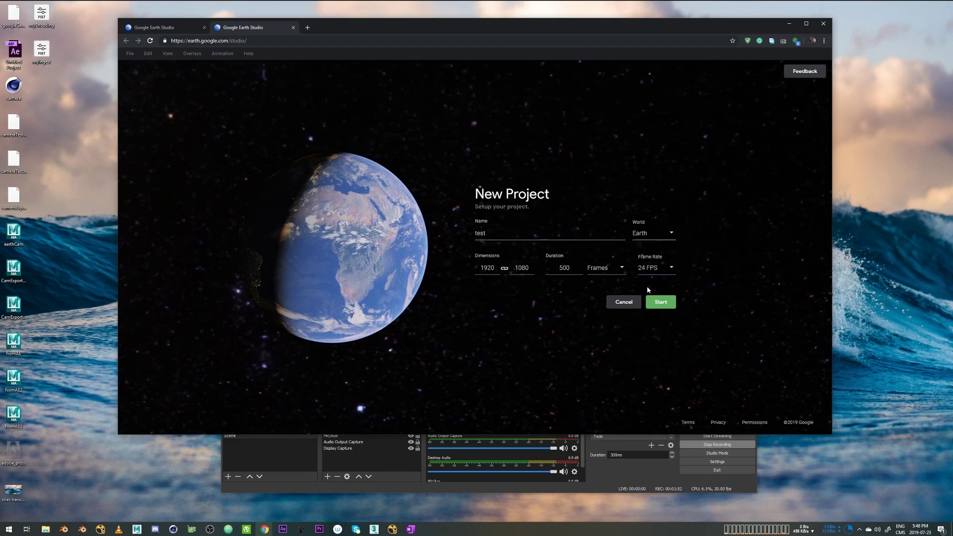
left_click(665, 306)
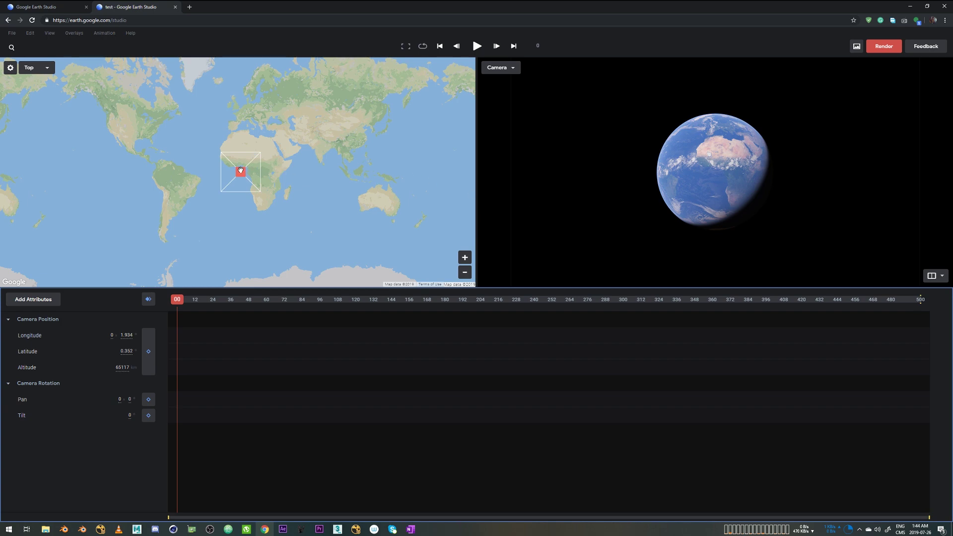
- Shift the camera slightly east on the overhead map and examine the attributes that can be added
mouse_move(241, 170)
left_mouse_down()
mouse_move(258, 153)
mouse_move(248, 173)
left_mouse_up()
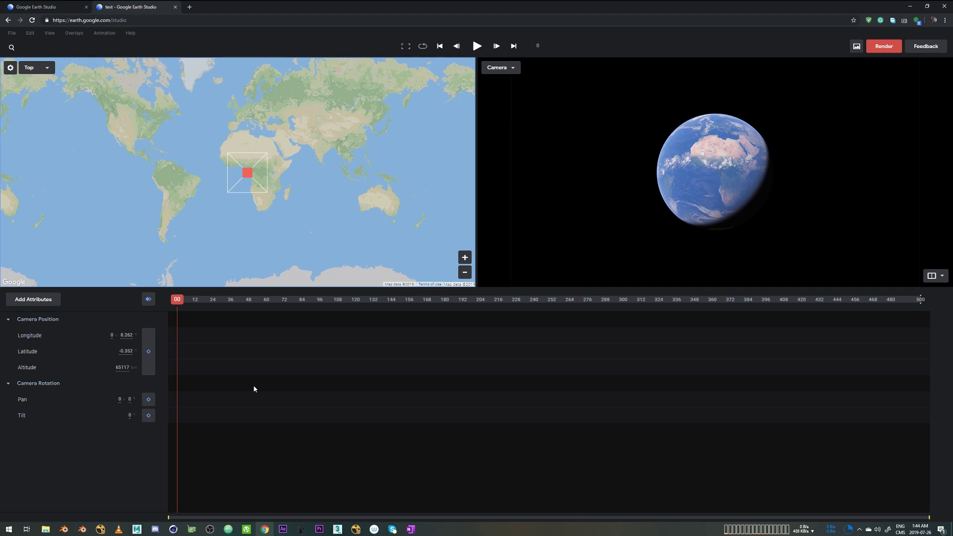
left_click(41, 301)
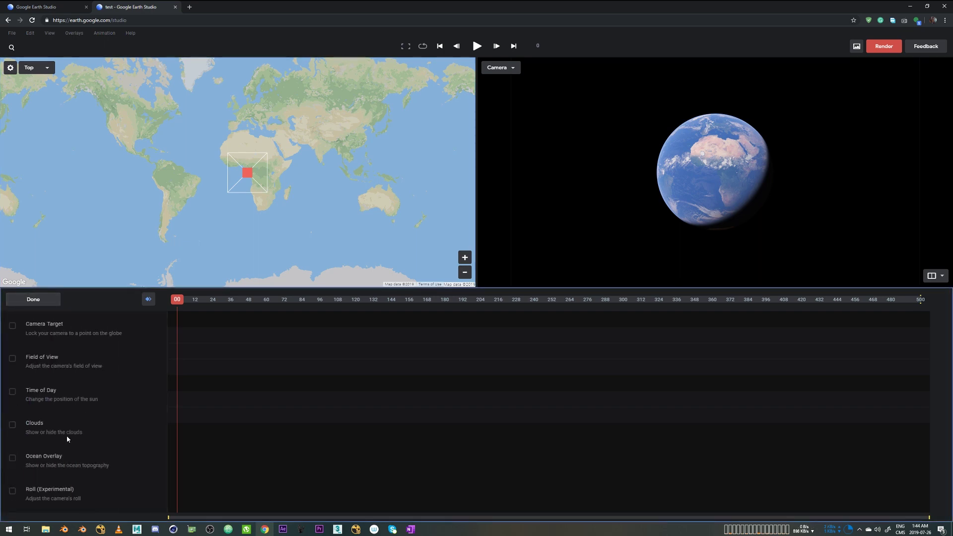
left_click(47, 303)
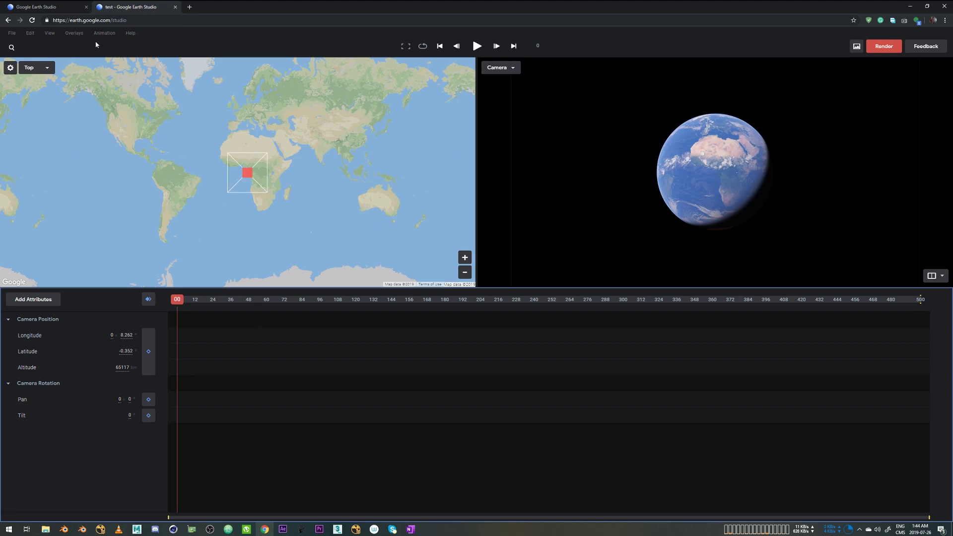
- Send the camera to New York, NY, USA, and lower it to about 3840 m above Lower Manhattan
left_click(12, 49)
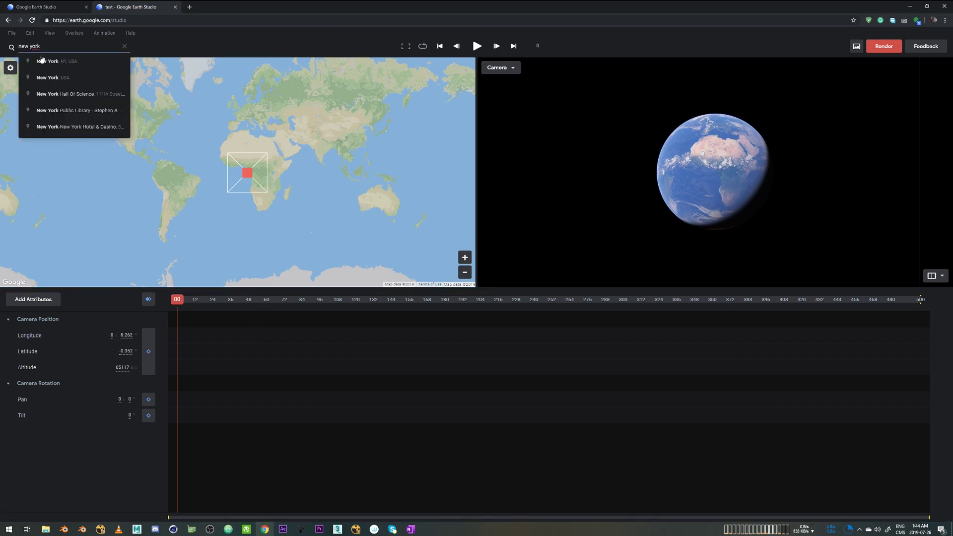
left_click(61, 61)
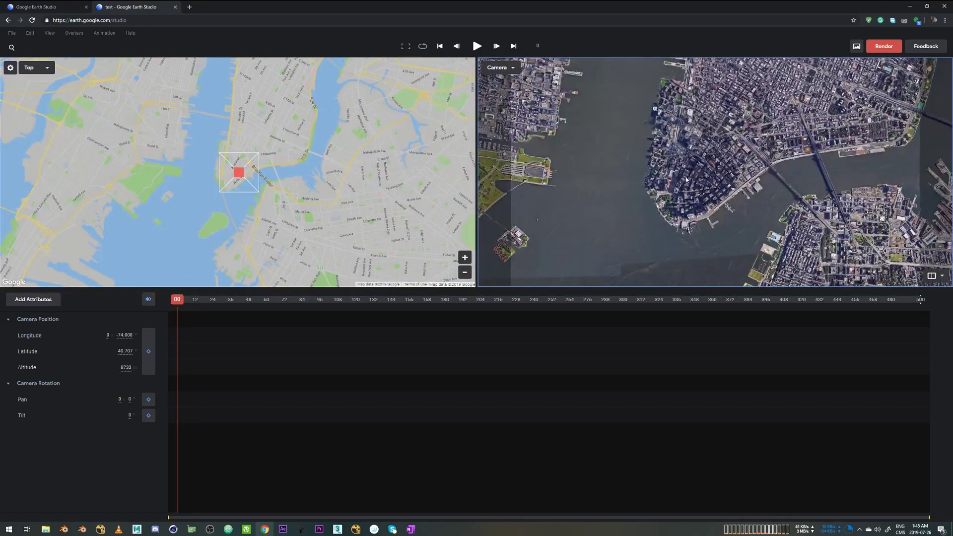
scroll(684, 181, "up", 5)
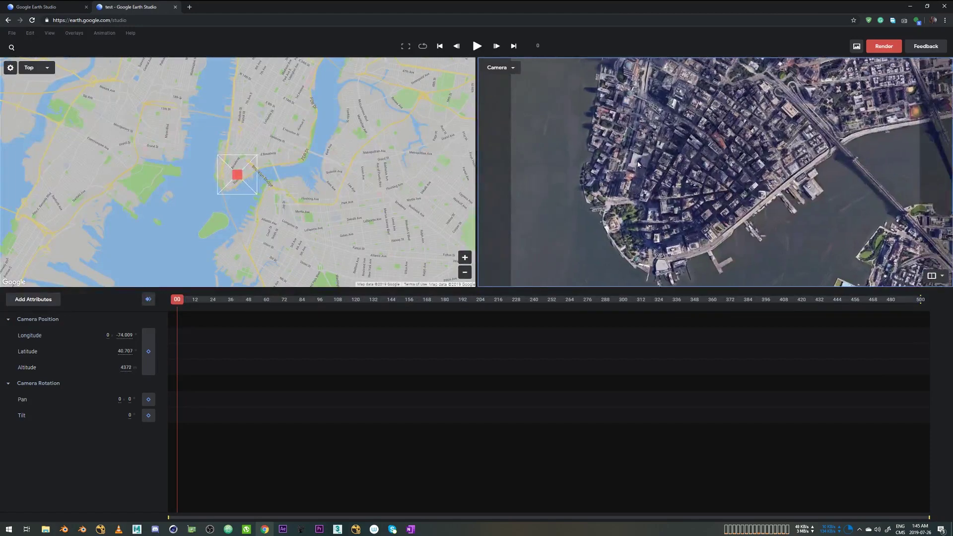
scroll(639, 164, "up", 3)
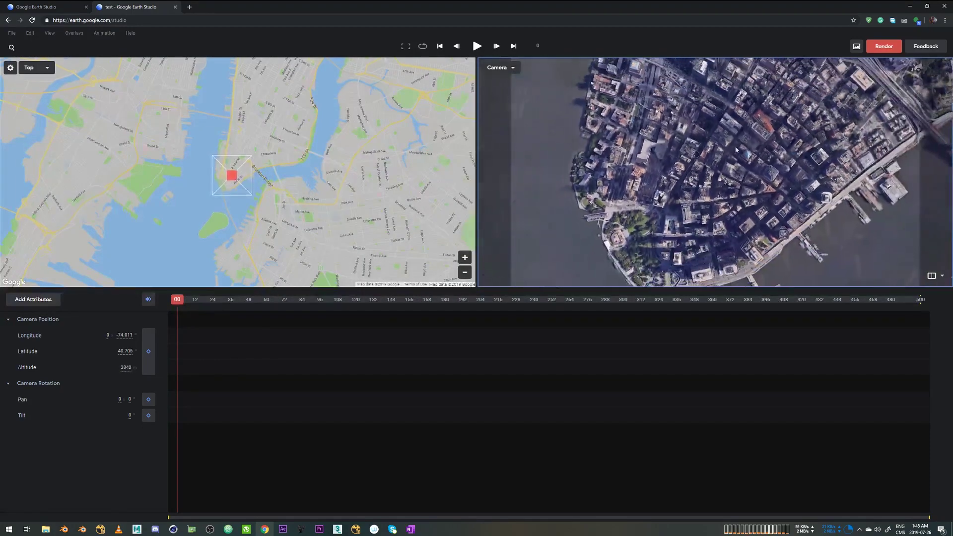
- Orbit the camera over Lower Manhattan to a pan of about 356° and a tilt of about 0.2°
left_click_drag(680, 165, 683, 178, "shift")
scroll(273, 148, "up", 2)
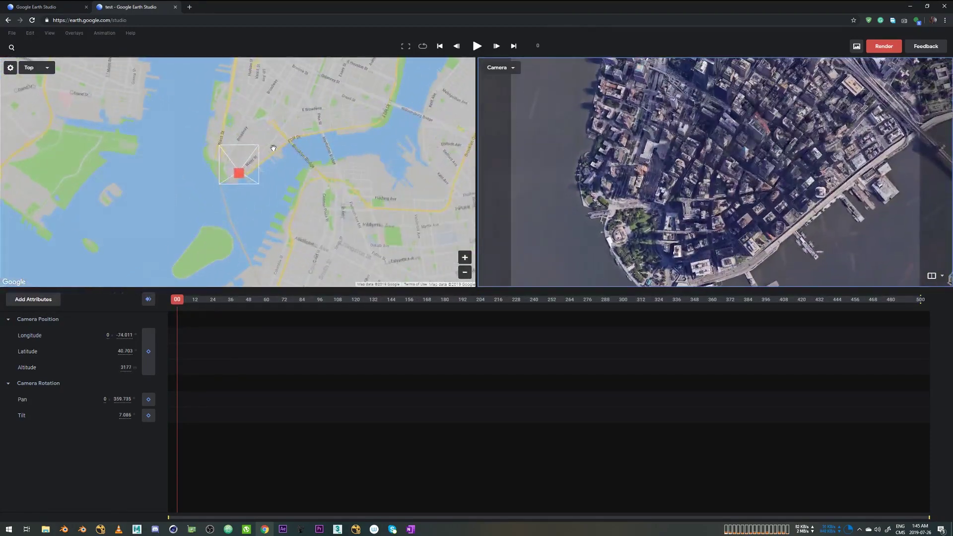
scroll(273, 148, "up", 2)
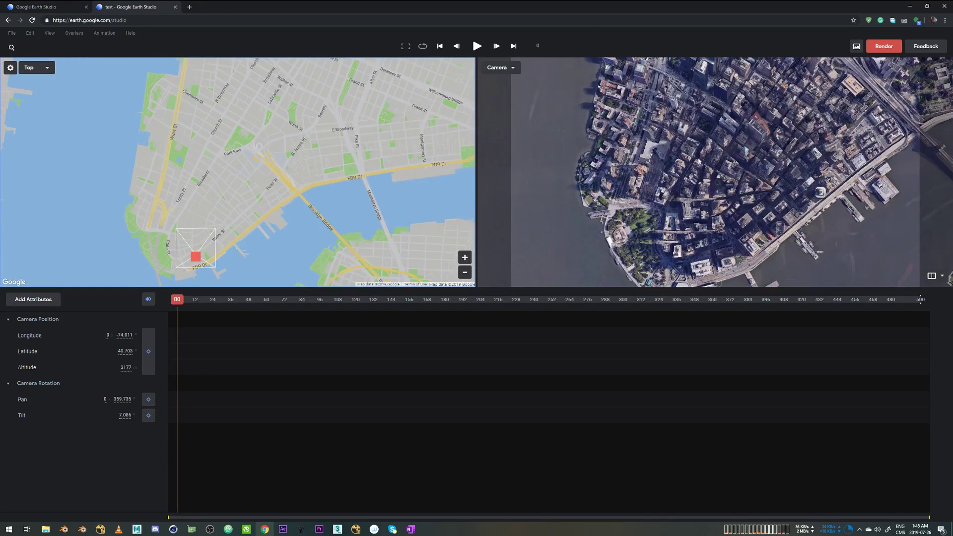
left_click_drag(699, 160, 702, 155, "shift")
- Move the camera north on the overhead map, to latitude of about 40.709 in Lower Manhattan
scroll(242, 217, "down", 2)
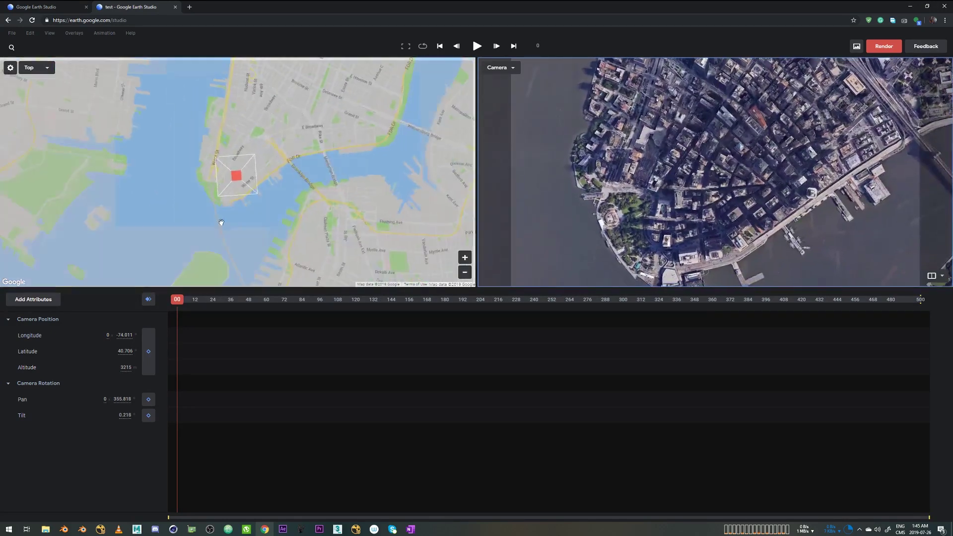
scroll(212, 214, "up", 3)
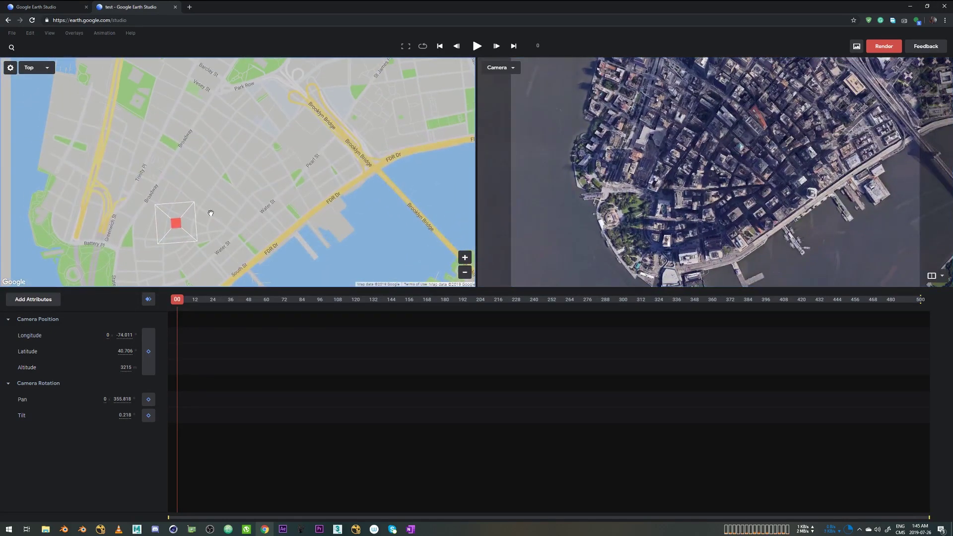
scroll(211, 214, "down", 2)
left_click_drag(192, 221, 194, 182)
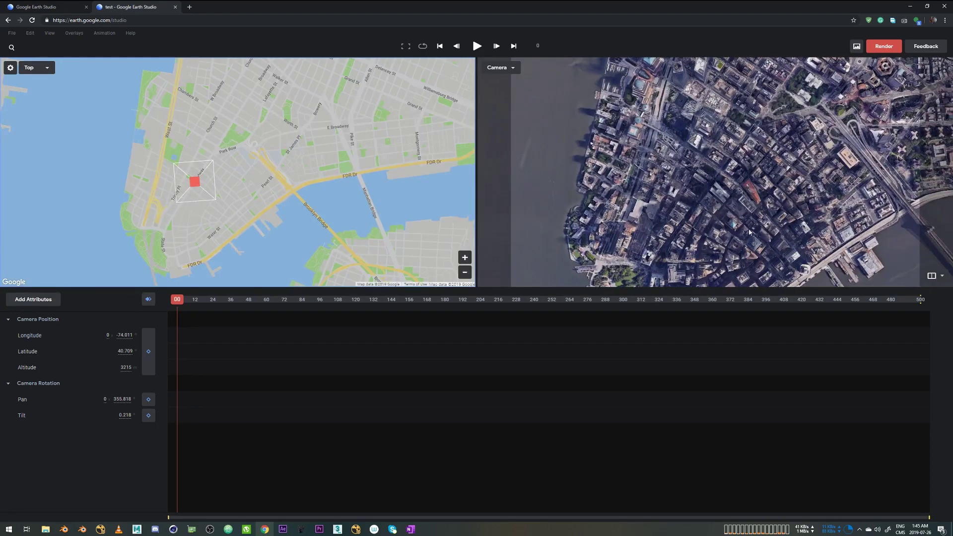
- Bring the camera down among the Lower Manhattan buildings at about 145 m altitude, with about 38° pan and 83° tilt
scroll(734, 231, "up", 5)
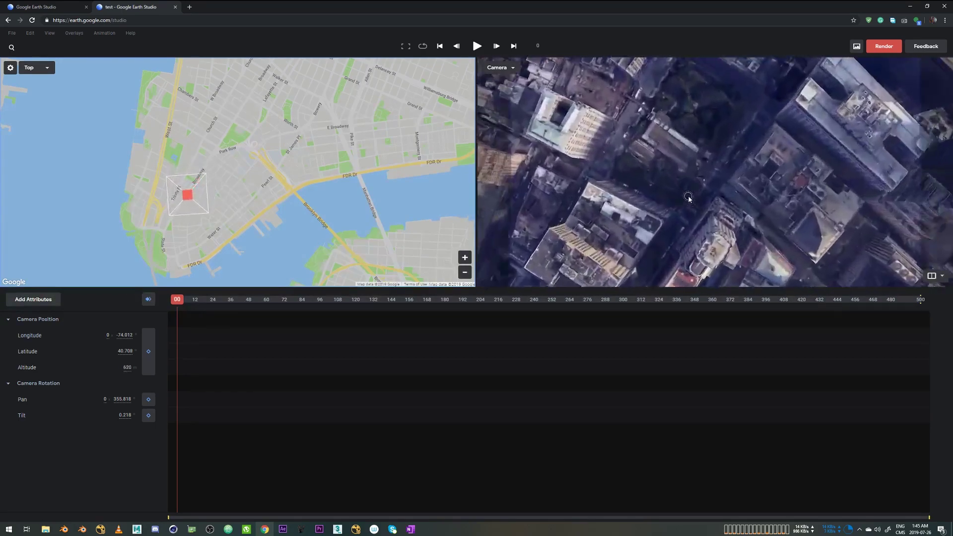
scroll(689, 199, "up", 2)
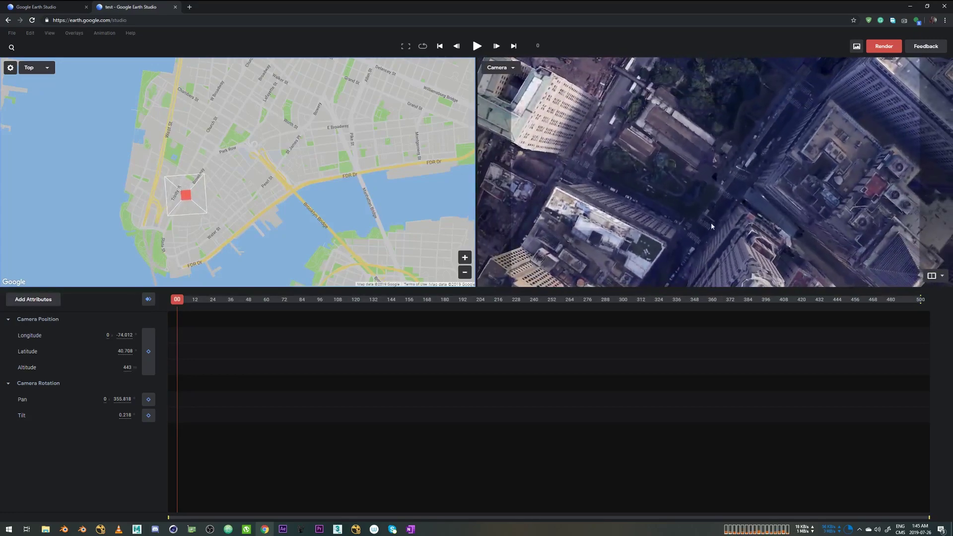
left_click_drag(702, 231, 642, 196, "shift")
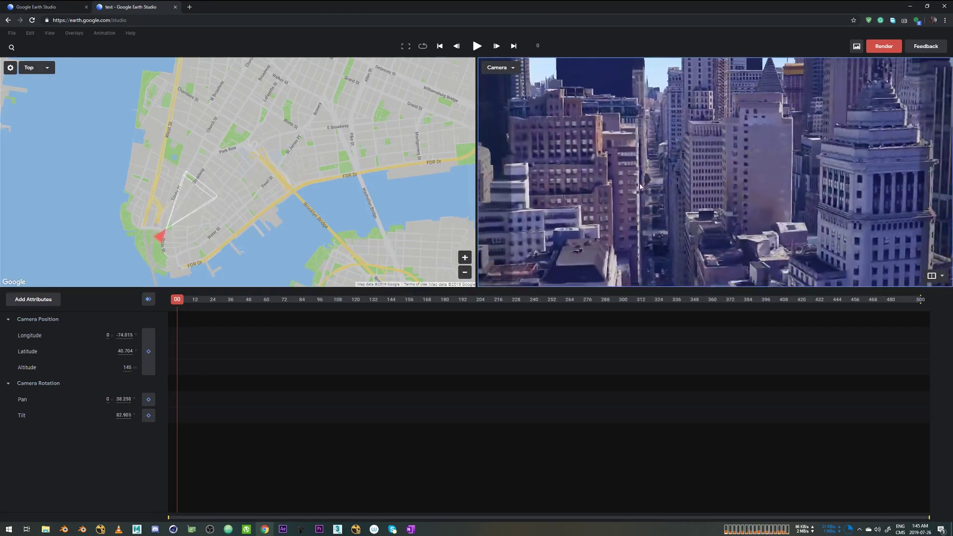
- Move the camera north along Broadway on the overhead map, to a latitude of about 40.71
scroll(163, 233, "up", 5)
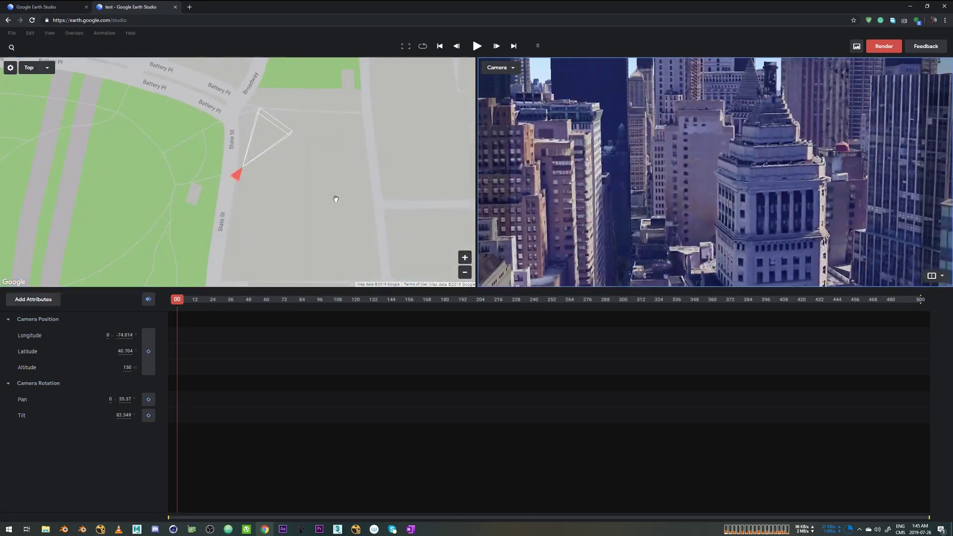
left_click_drag(243, 188, 255, 110)
scroll(277, 178, "down", 3)
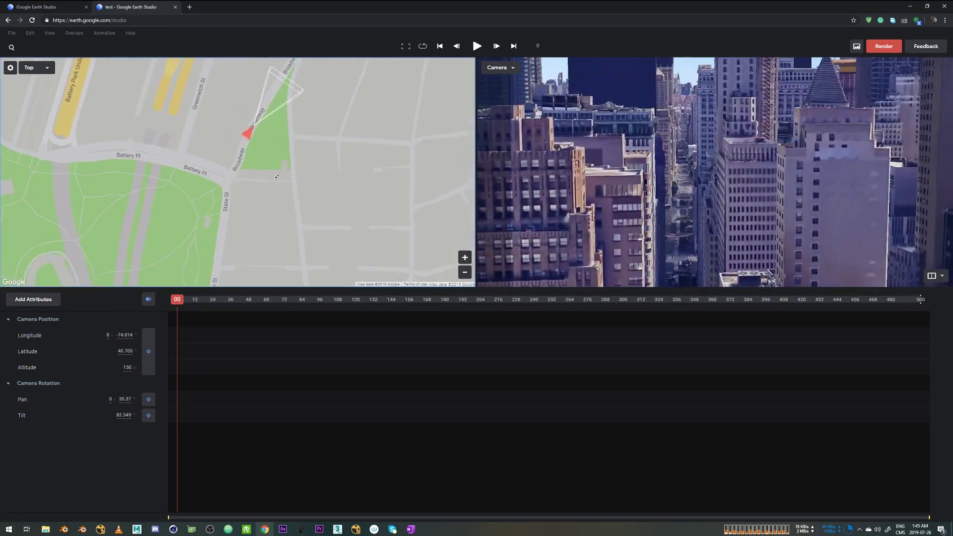
scroll(277, 178, "down", 1)
mouse_move(298, 168)
left_mouse_down()
mouse_move(272, 213)
mouse_move(249, 202)
mouse_move(255, 261)
mouse_move(256, 192)
mouse_move(287, 150)
left_mouse_up()
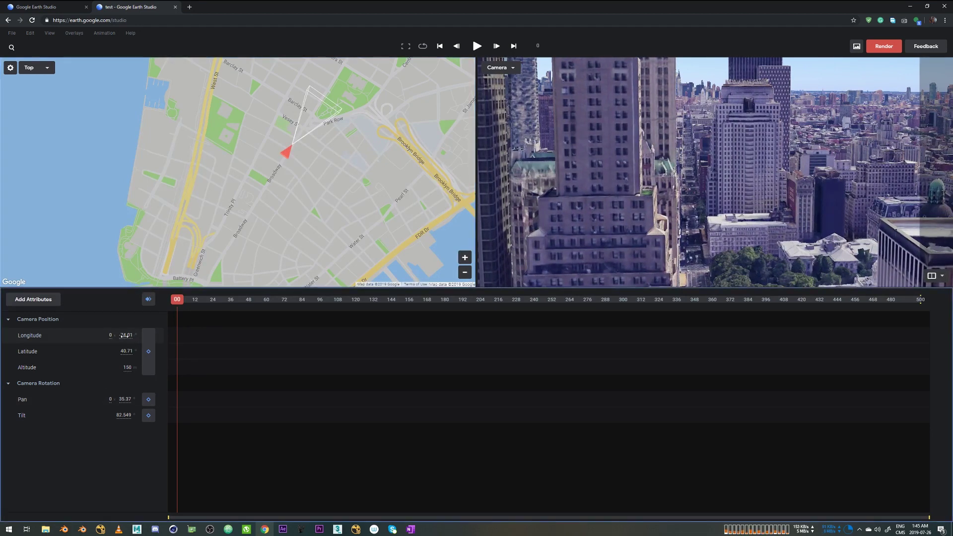
- Center the camera over Broadway at longitude of about -74.009 and set its altitude to 55 m
left_click_drag(128, 336, 434, 325)
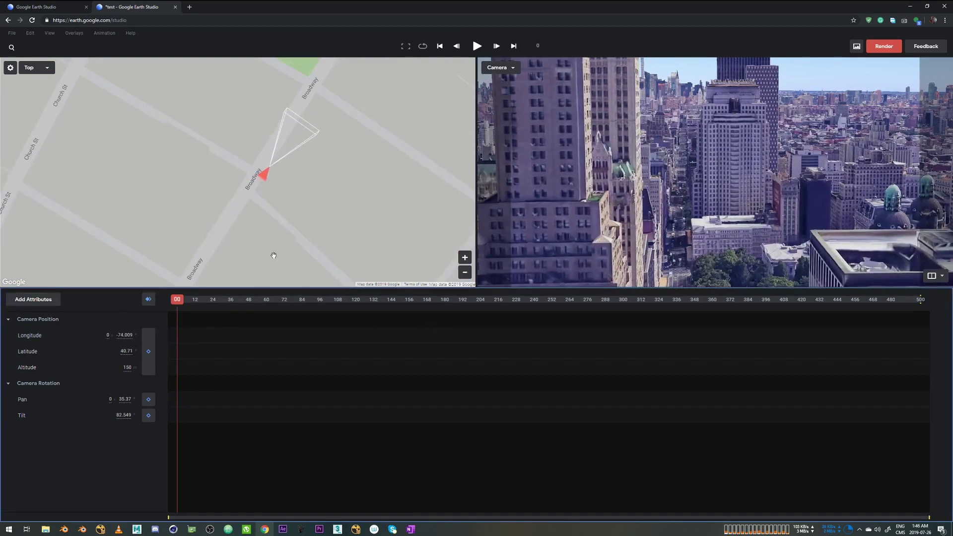
left_click_drag(268, 173, 258, 170)
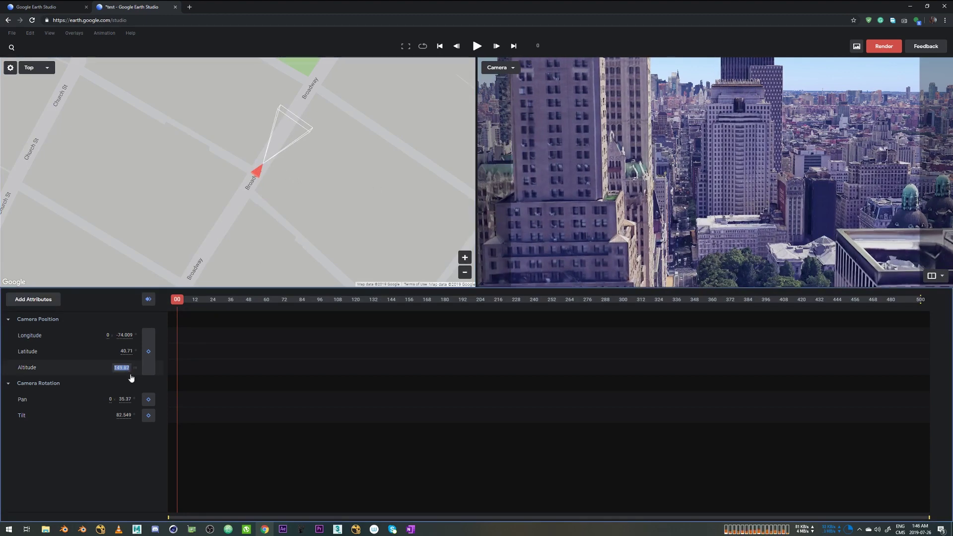
left_click_drag(130, 368, 127, 374)
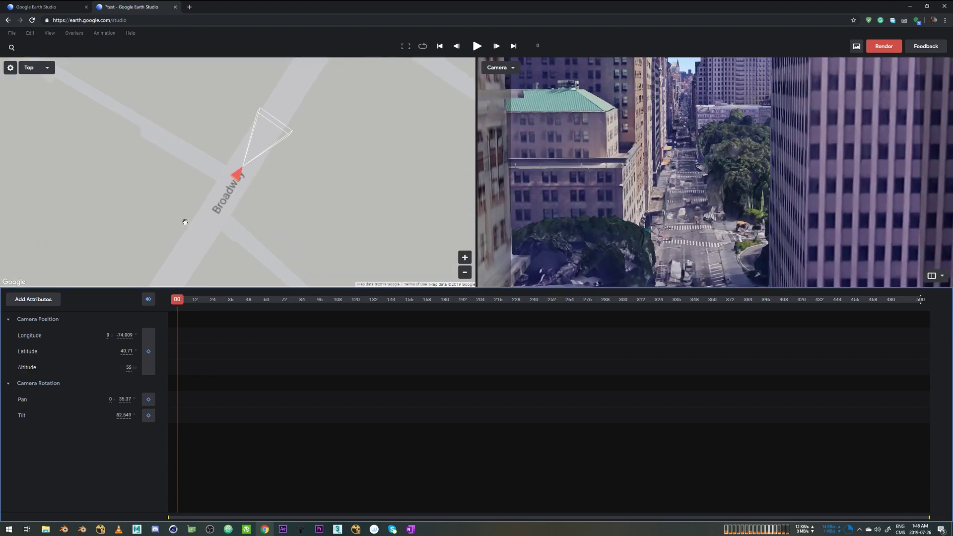
- Move the camera up Broadway to Chambers St, about 40.714 latitude and -74.006 longitude, and keyframe its position, pan and tilt at frame 0
scroll(319, 228, "down", 5)
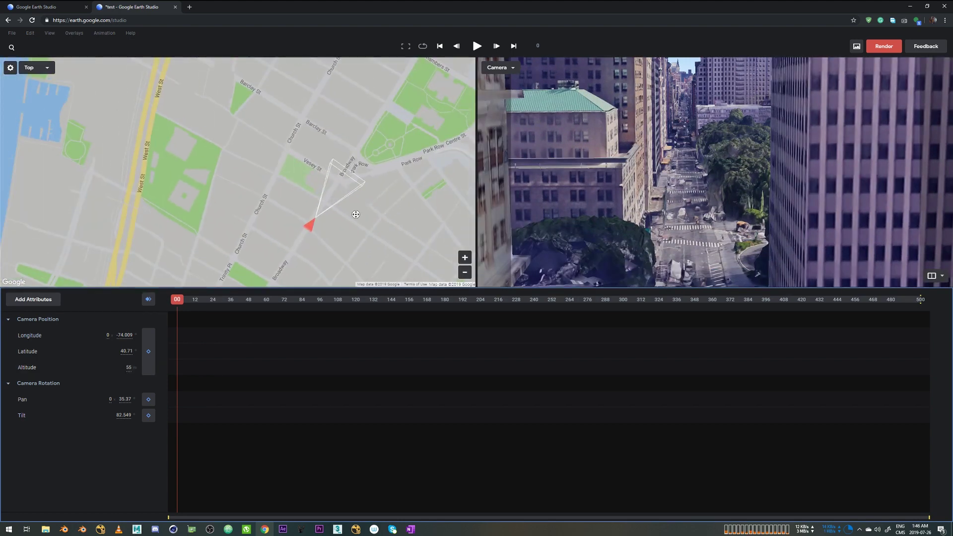
mouse_move(333, 230)
left_mouse_down()
mouse_move(309, 263)
mouse_move(310, 222)
mouse_move(392, 83)
left_mouse_up()
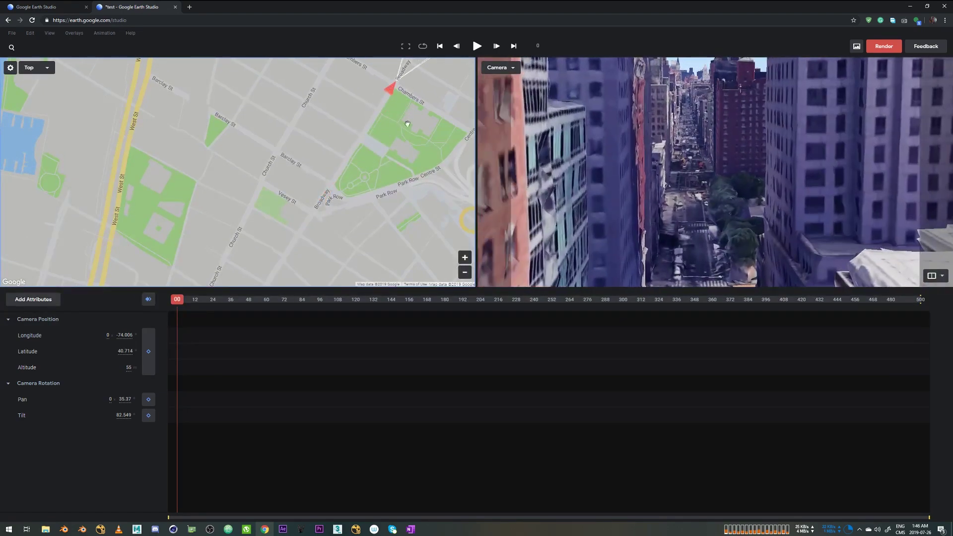
left_click_drag(408, 129, 386, 168)
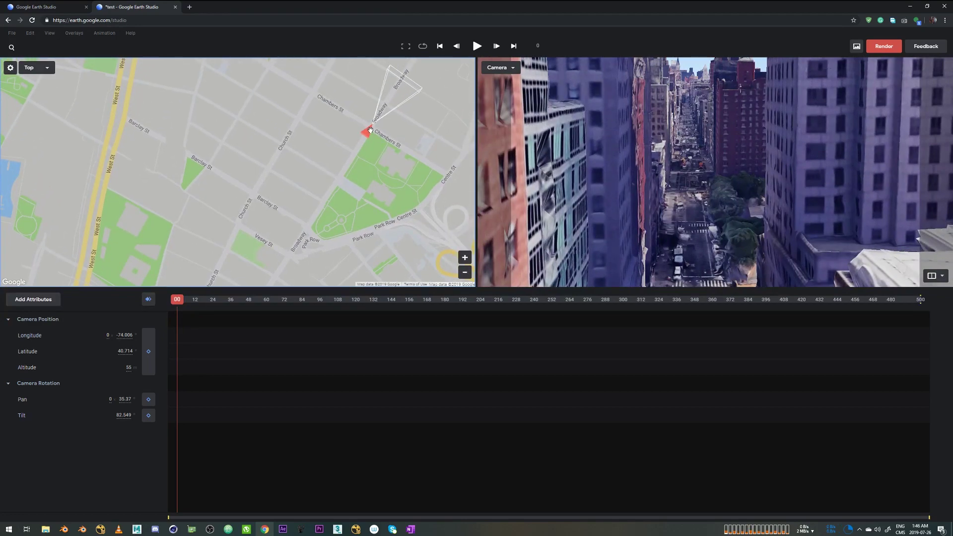
scroll(364, 191, "down", 5)
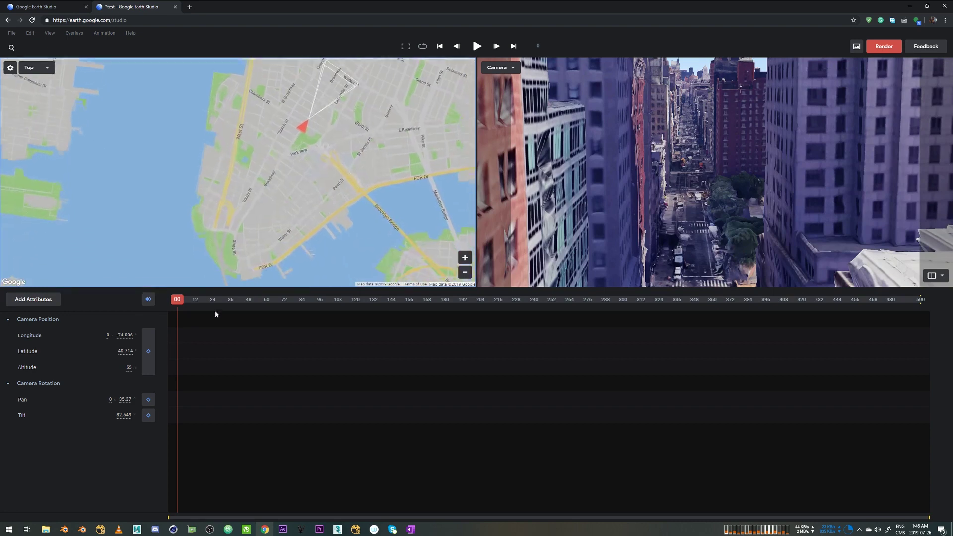
left_click(152, 357)
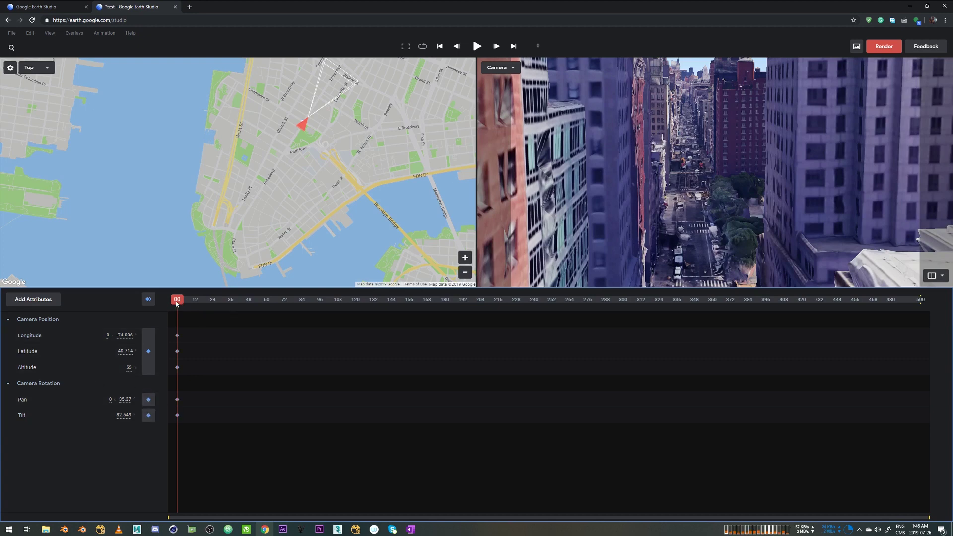
- At frame 500, move the camera to Manhattan's southern tip, about 40.704 latitude and -74.015 longitude, and keyframe its position, pan and tilt
left_click_drag(177, 300, 938, 292)
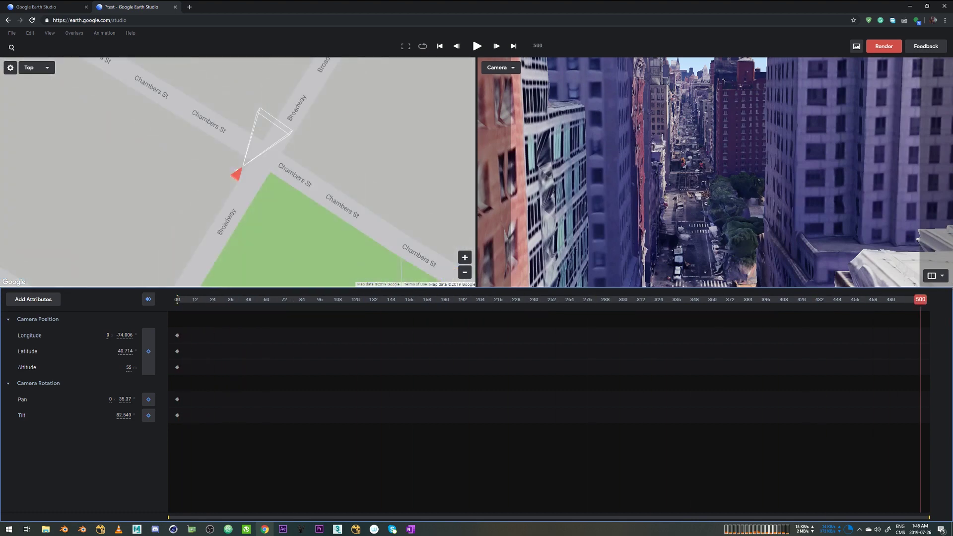
scroll(254, 144, "down", 5)
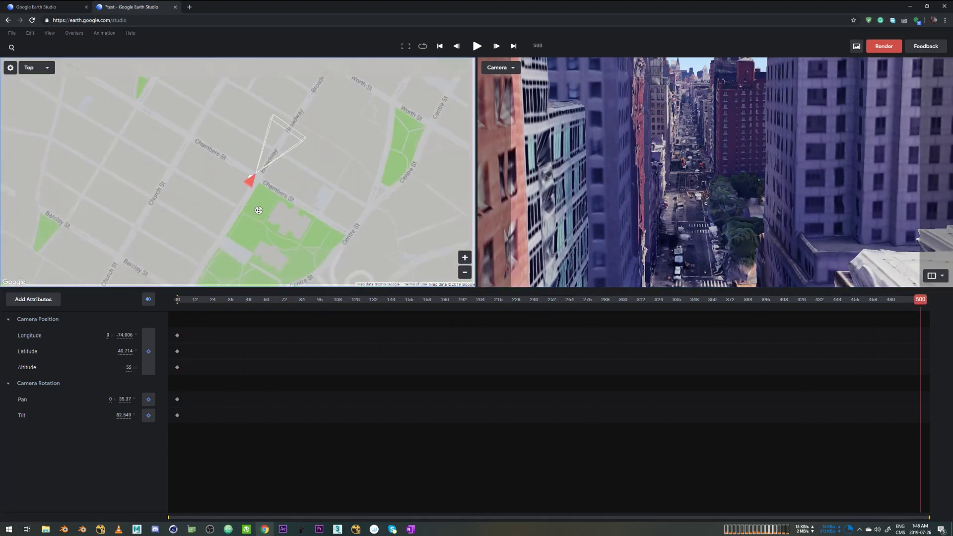
scroll(298, 138, "down", 4)
scroll(313, 99, "up", 2)
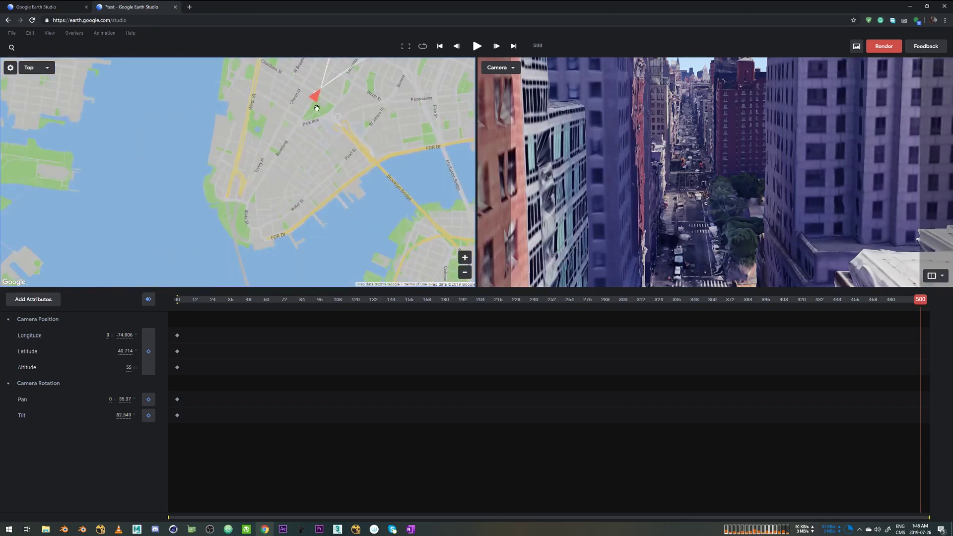
left_click_drag(312, 96, 243, 208)
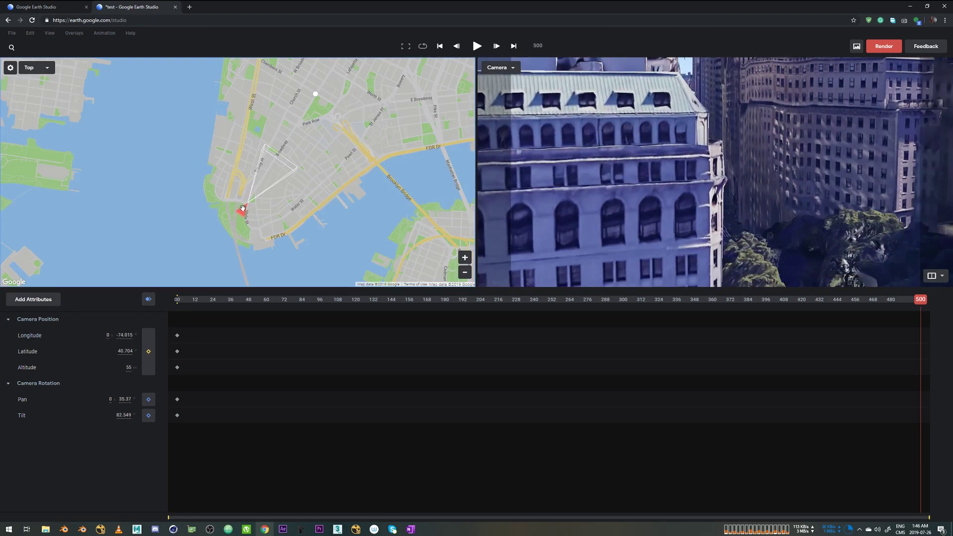
left_click(148, 352)
left_click(149, 399)
left_click(148, 416)
- Scrub through the animation and fine-tune the camera's frame 500 position in line with Broadway, returning to frame 0
left_click_drag(922, 301, 359, 301)
mouse_move(349, 350)
left_mouse_down()
mouse_move(116, 365)
mouse_move(527, 359)
mouse_move(922, 331)
mouse_move(275, 366)
mouse_move(927, 369)
left_mouse_up()
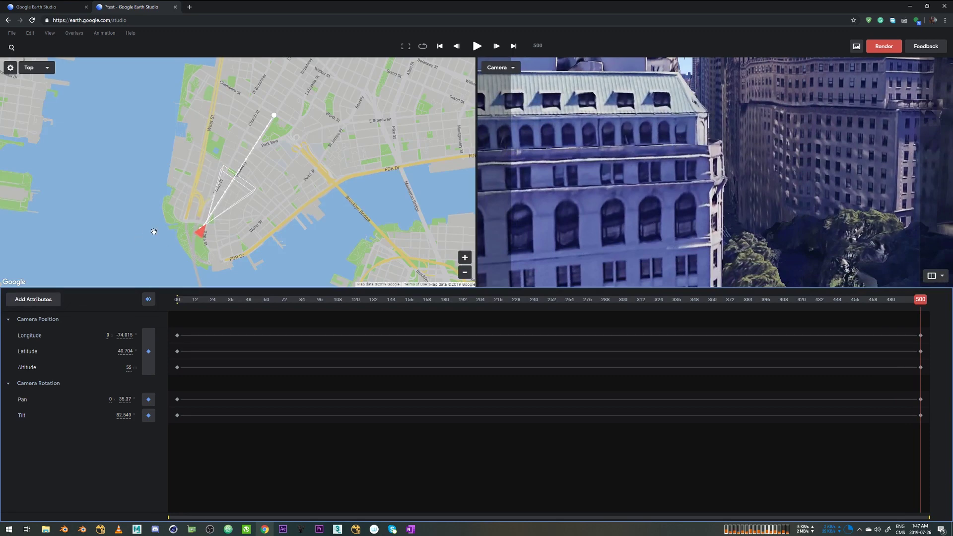
left_click_drag(199, 233, 200, 233)
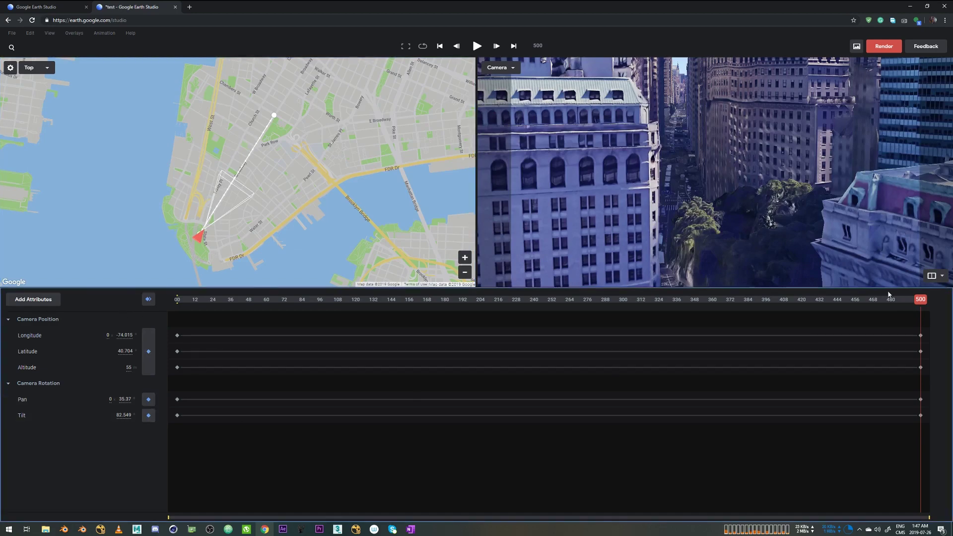
mouse_move(924, 308)
left_mouse_down()
mouse_move(174, 315)
mouse_move(923, 314)
mouse_move(251, 321)
mouse_move(760, 283)
mouse_move(151, 305)
mouse_move(809, 283)
mouse_move(107, 299)
left_mouse_up()
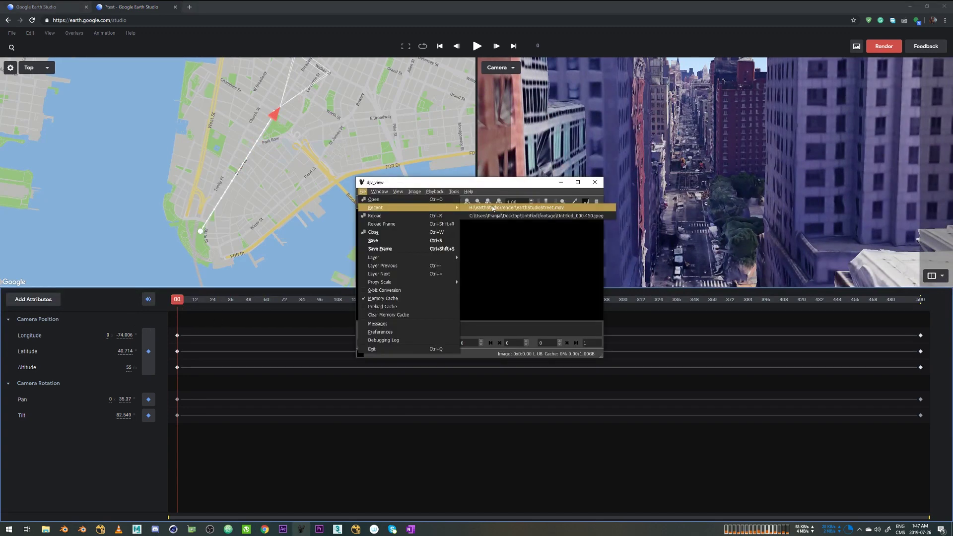
- View the recent render earthStudioStreet.mov in djv_view from its first frame, and return to Google Earth Studio
left_click(485, 206)
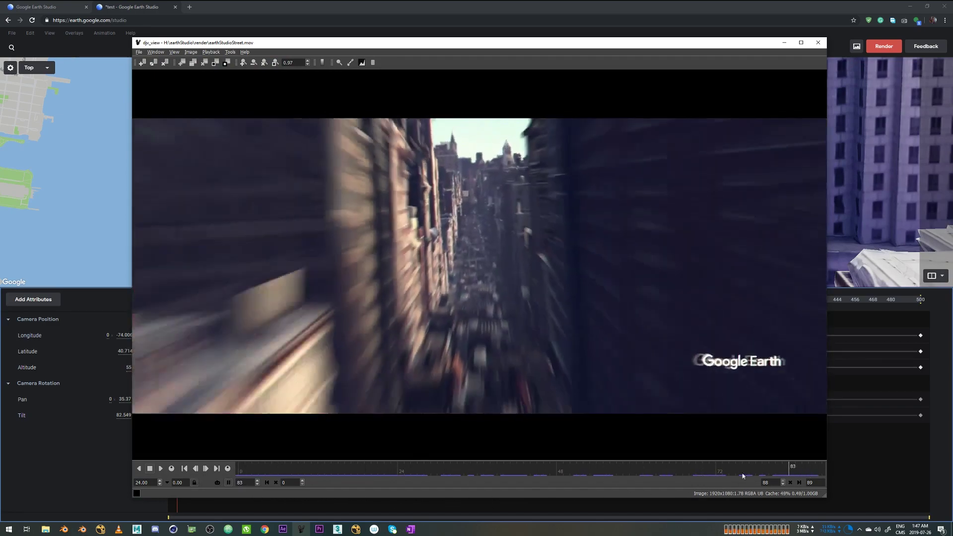
left_click(286, 476)
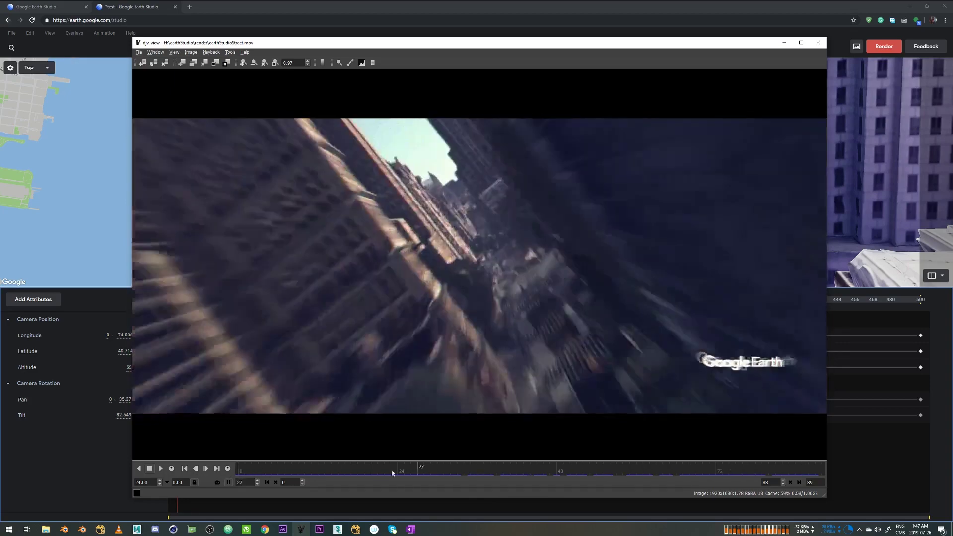
left_click(236, 472)
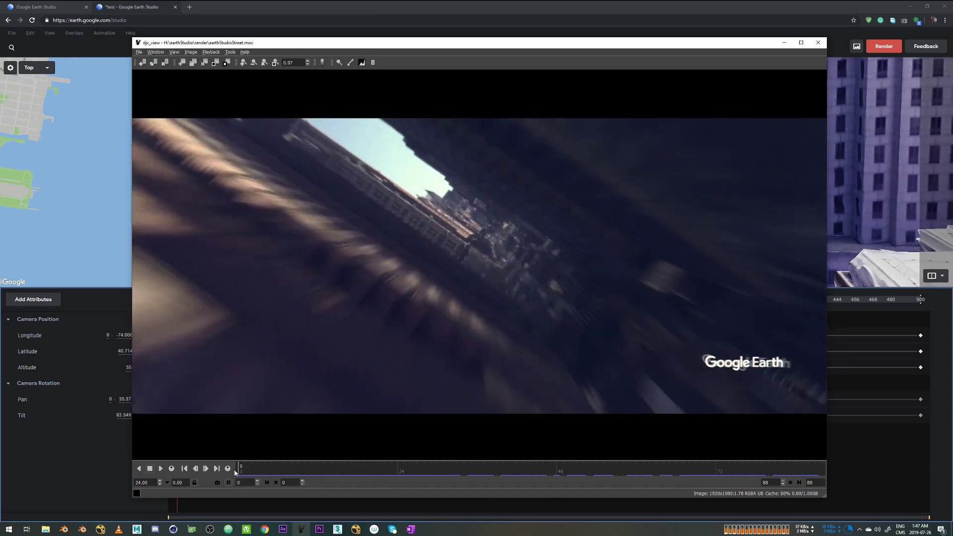
left_click(785, 43)
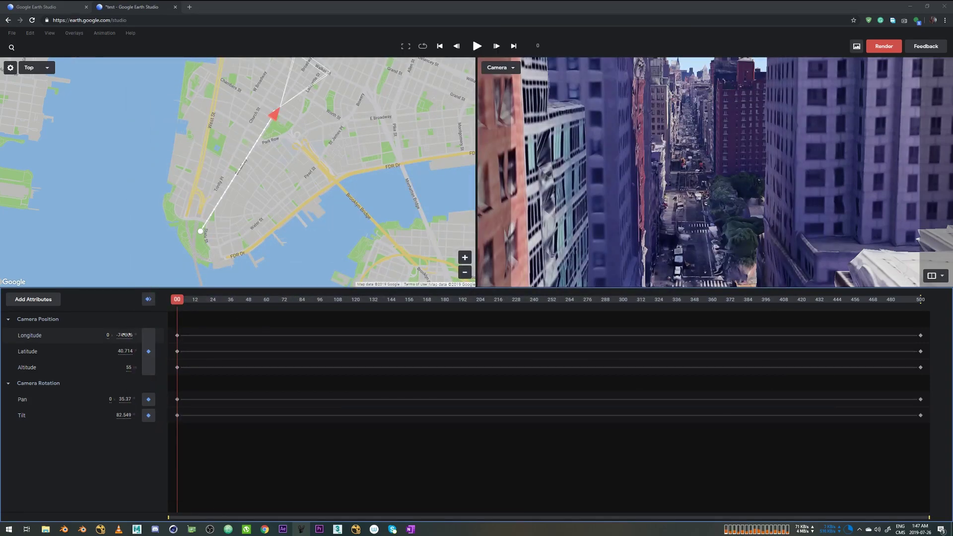
- Add the Roll attribute to the camera and set its roll to about 24.3° at frame 0
left_click(33, 303)
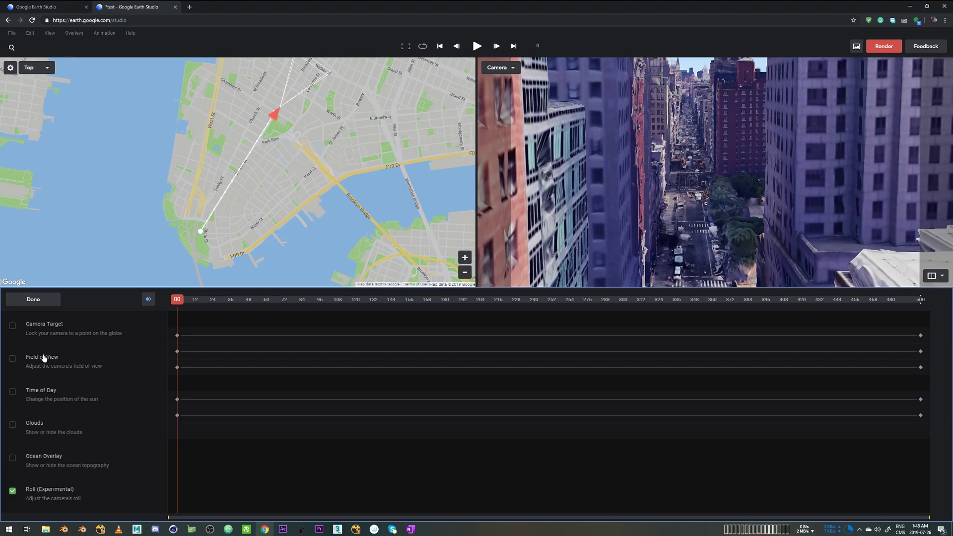
left_click(39, 301)
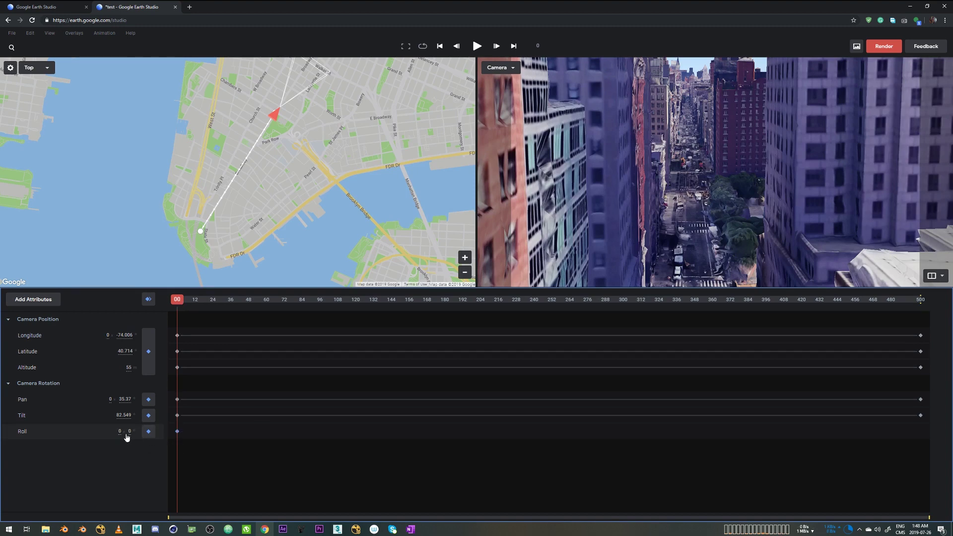
left_click_drag(129, 432, 167, 439)
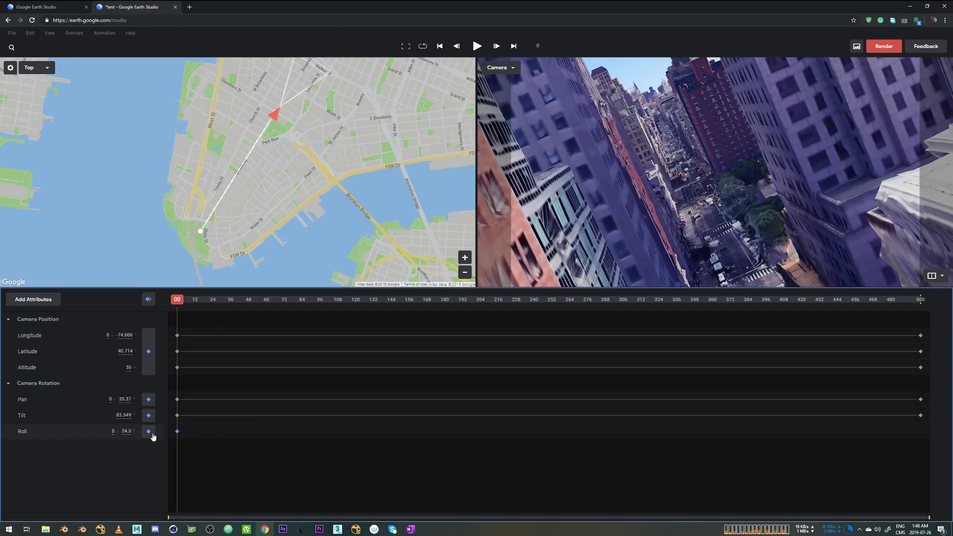
- Set the camera roll to 0° at frame 500 and return to frame 0
left_click_drag(179, 316, 923, 311)
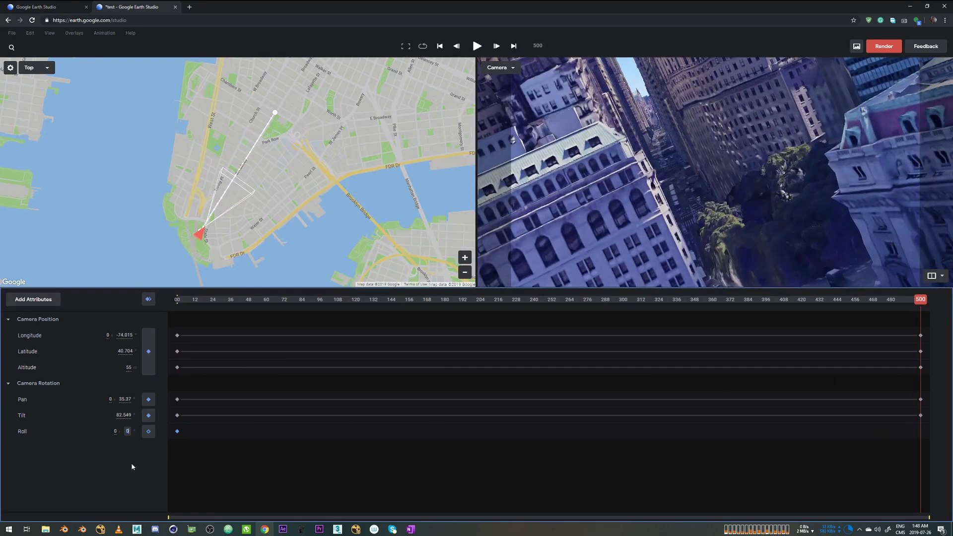
key("Return")
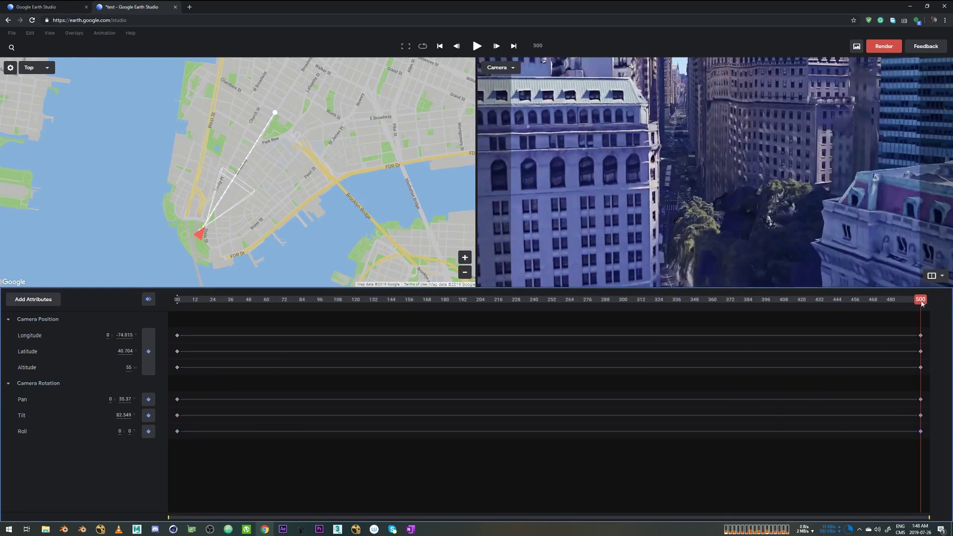
left_click_drag(920, 303, 178, 344)
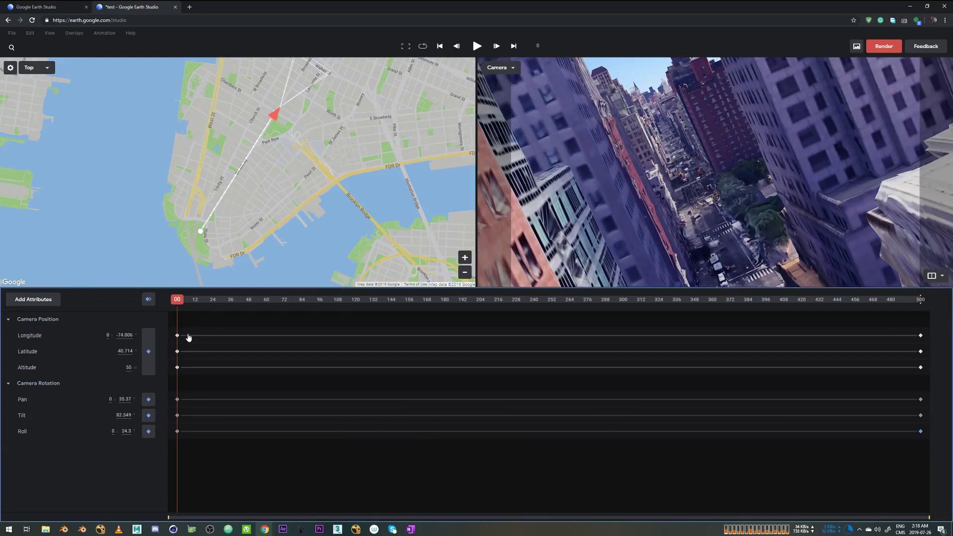
- Add the Time of Day attribute to the project's environment
left_click(50, 303)
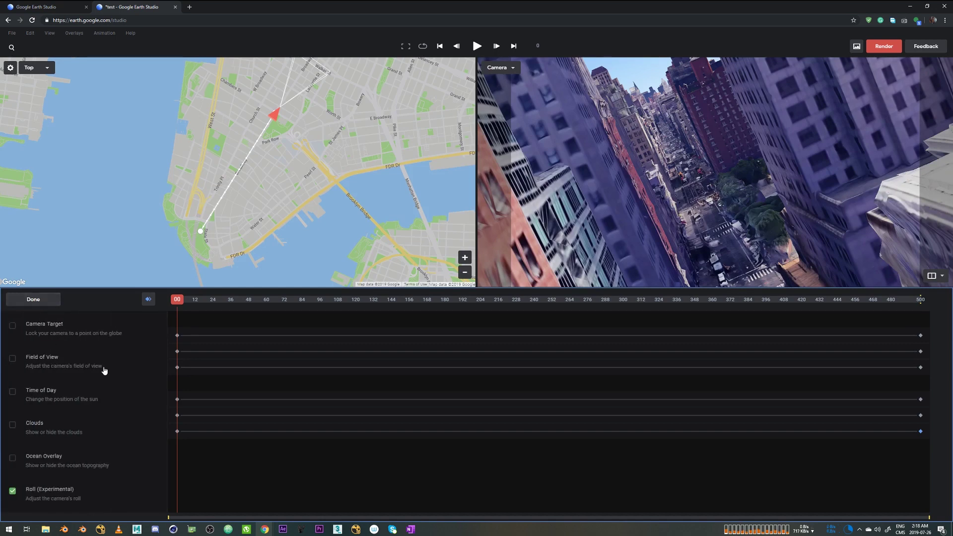
left_click(12, 395)
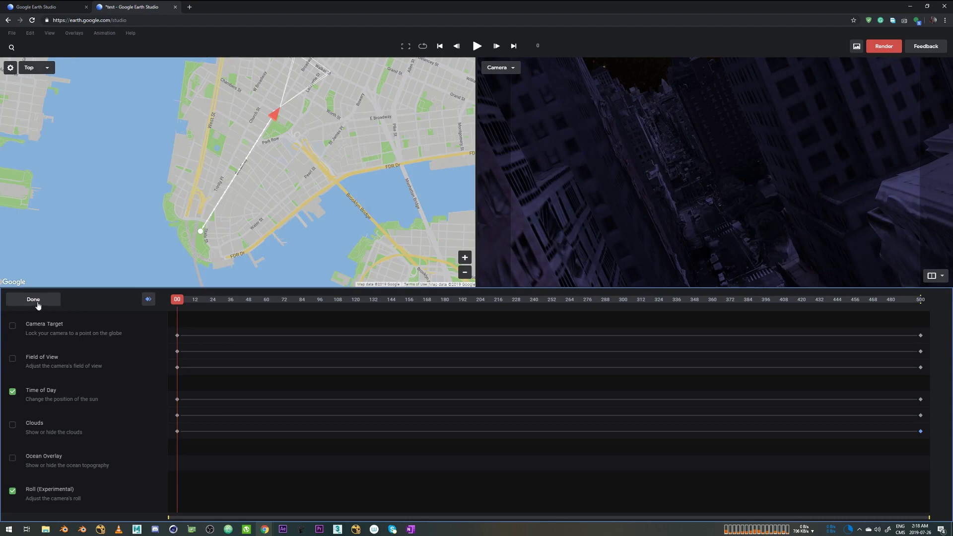
left_click(36, 300)
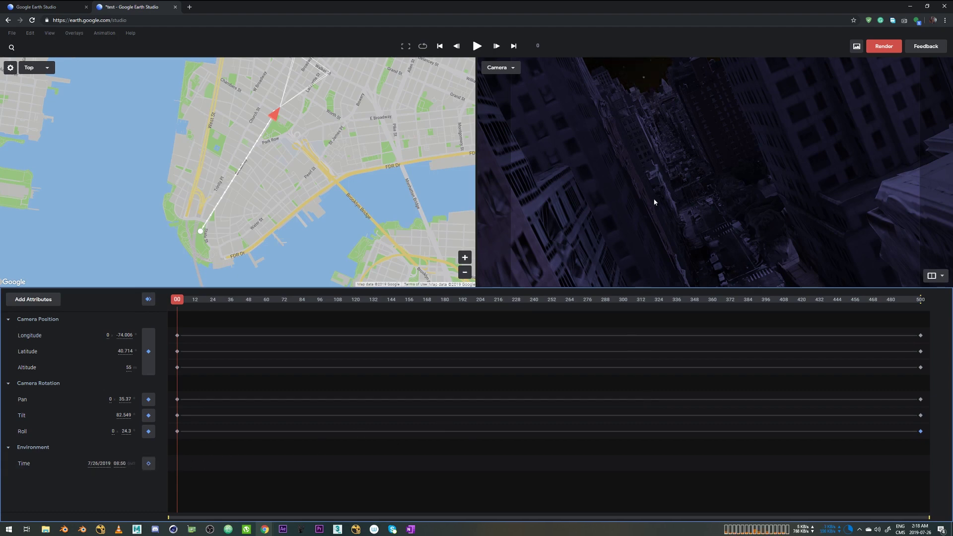
- Try out different times of day for the scene lighting, such as 10:32, 15:57 and 14:48
left_click_drag(127, 463, 444, 426)
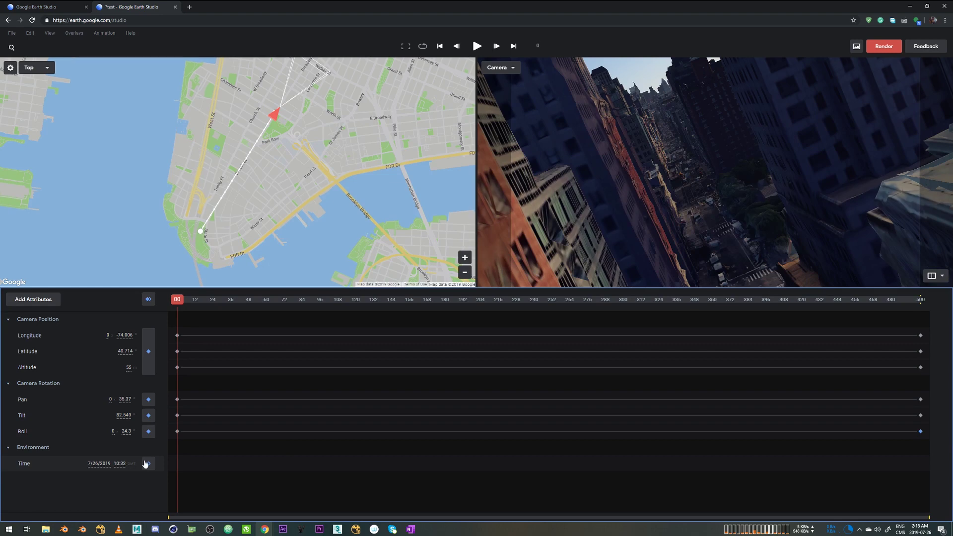
left_click_drag(150, 464, 943, 387)
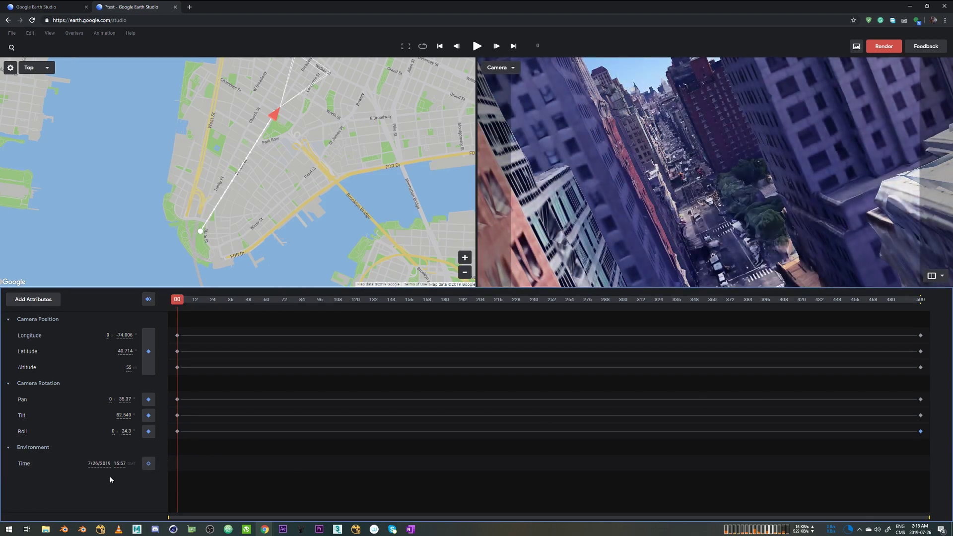
left_click_drag(160, 466, 325, 416)
left_click_drag(153, 438, 1, 476)
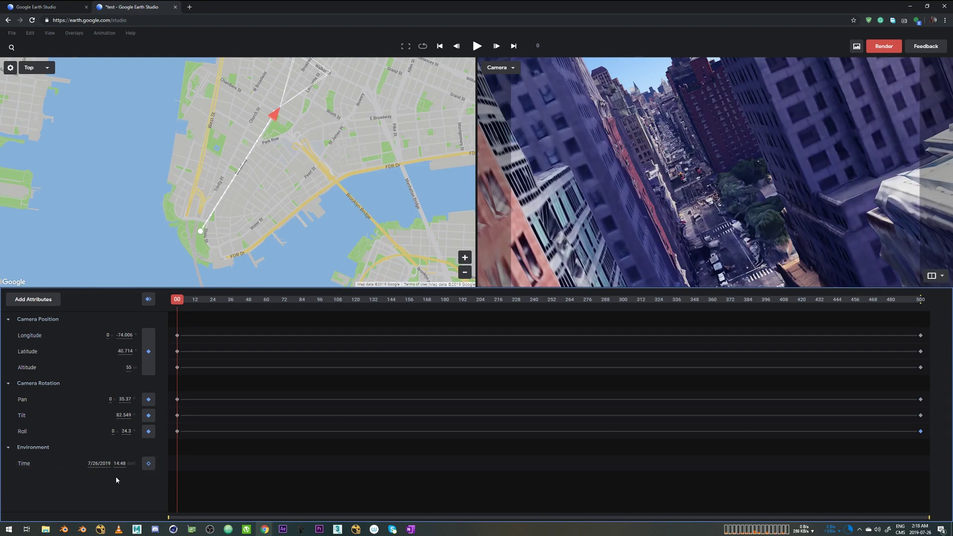
- Set the environment's time of day to 10:30
left_click(117, 463)
type("10")
key("Return")
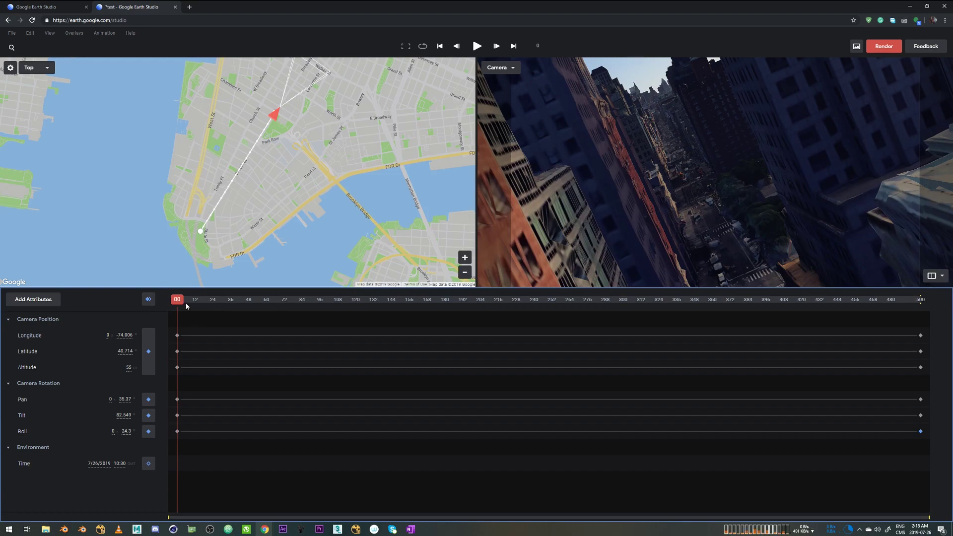
- Set the environment's time of day to 10:54, check the lighting along the timeline, and return to frame 0
left_click_drag(177, 302, 156, 327)
left_click_drag(119, 464, 183, 450)
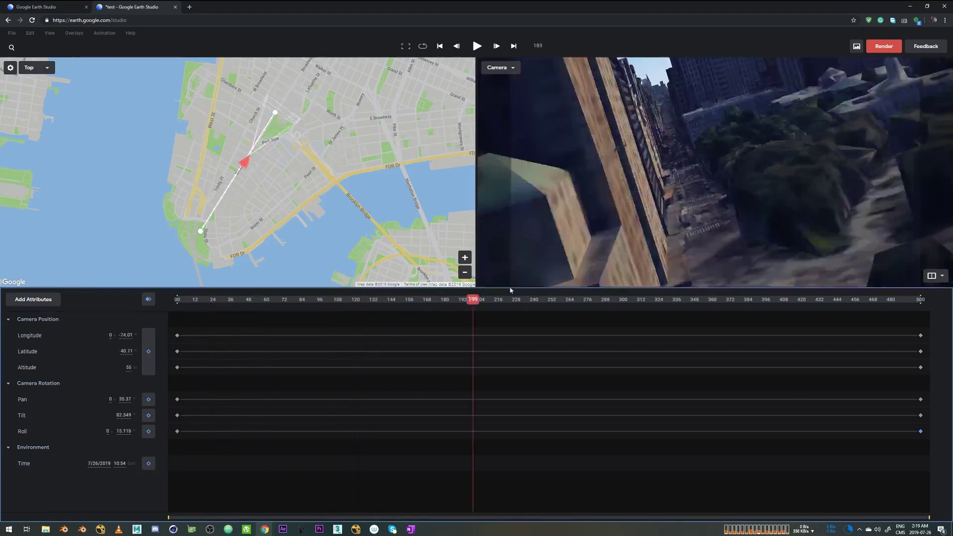
left_click_drag(177, 300, 48, 298)
- Try adding the Camera Target attribute and moving its target point northeast of the camera on the map
left_click(48, 300)
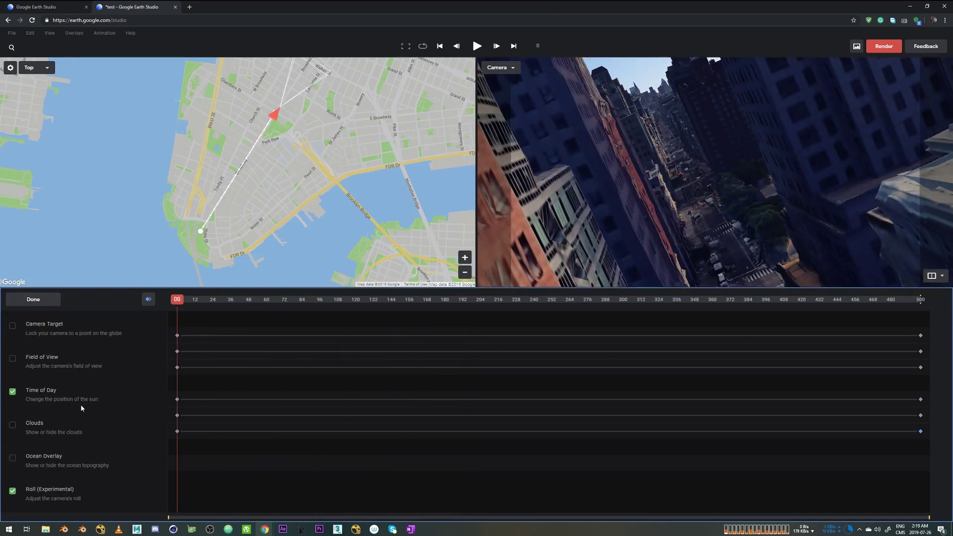
left_click(12, 328)
left_click(35, 301)
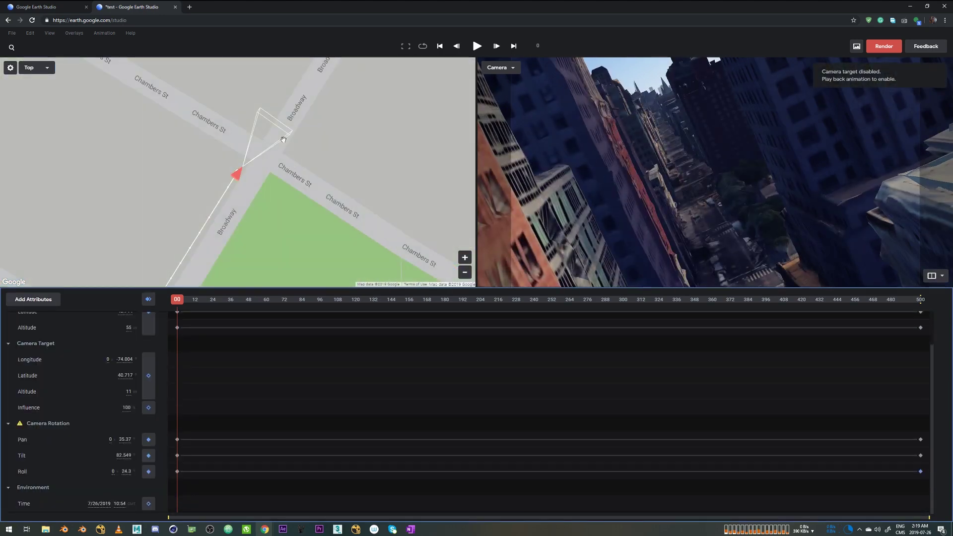
scroll(336, 166, "down", 2)
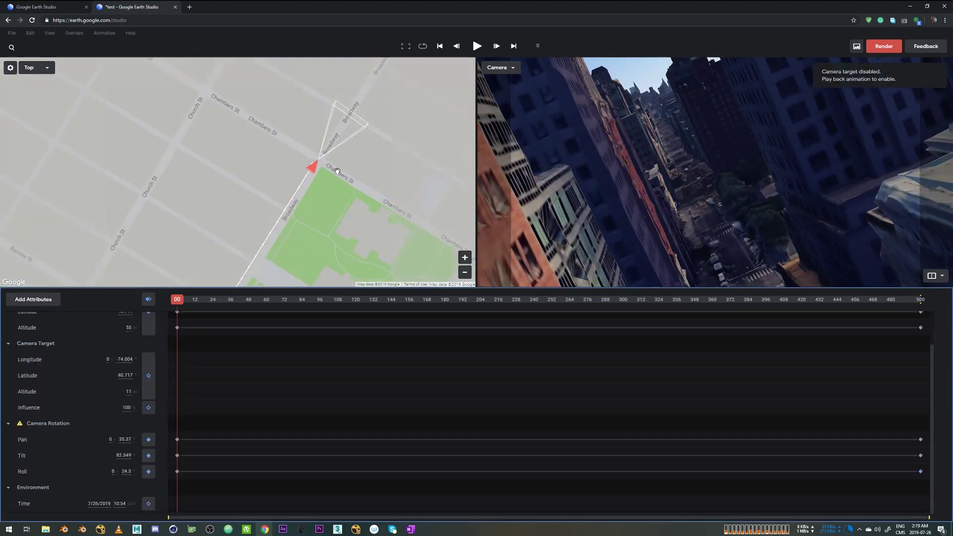
scroll(338, 171, "down", 3)
left_click_drag(373, 112, 384, 119)
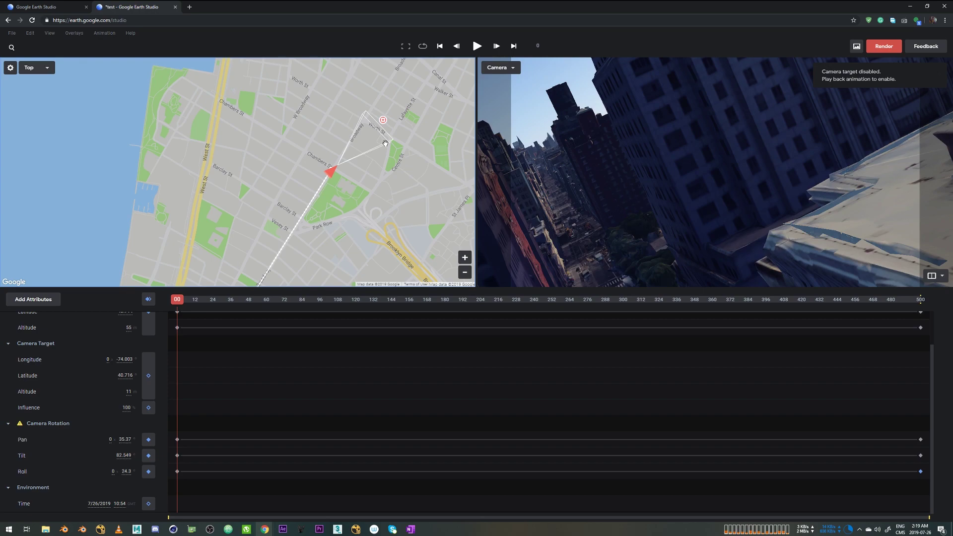
mouse_move(183, 298)
left_mouse_down()
mouse_move(889, 298)
mouse_move(709, 297)
mouse_move(132, 329)
mouse_move(786, 329)
mouse_move(100, 362)
mouse_move(118, 421)
left_mouse_up()
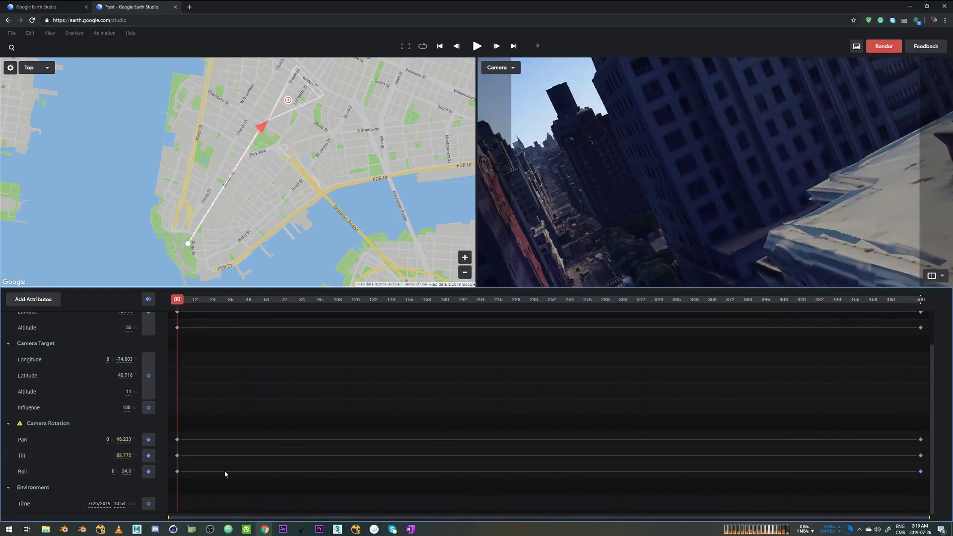
- Remove the Camera Target attribute from the project
scroll(106, 479, "up", 2)
scroll(81, 426, "down", 2)
left_click(20, 298)
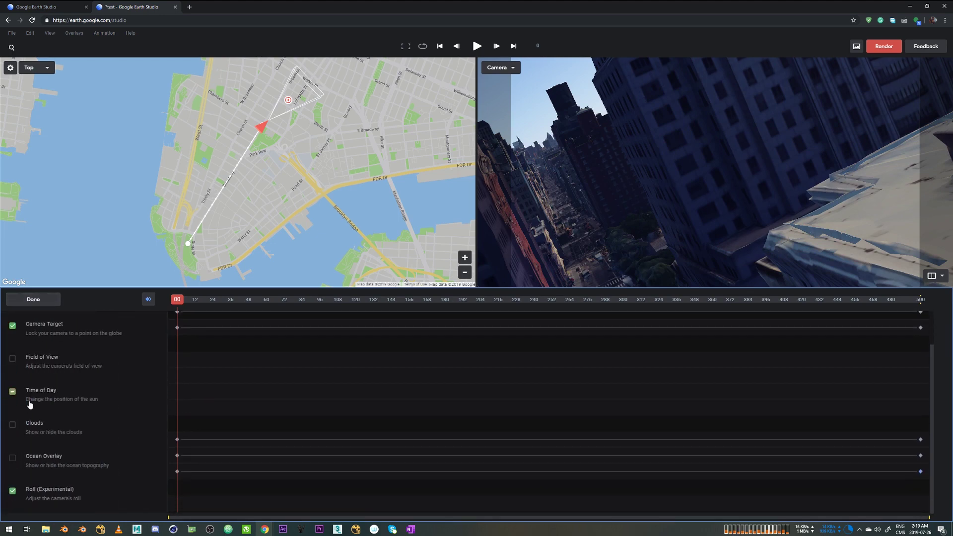
left_click(13, 327)
left_click(34, 299)
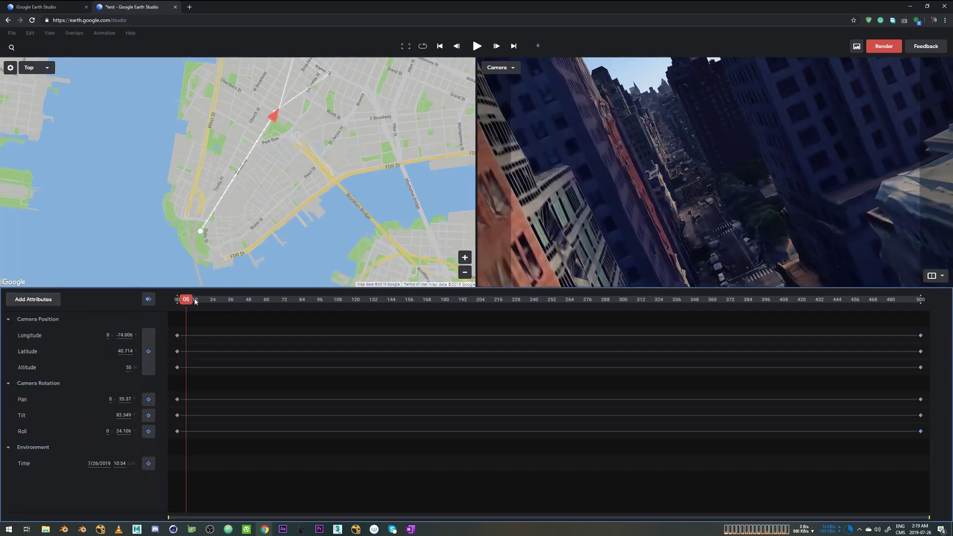
- Preview the camera fly-through along Broadway and return to frame 0
left_click(196, 299)
mouse_move(219, 302)
left_mouse_down()
mouse_move(819, 295)
mouse_move(91, 319)
left_mouse_up()
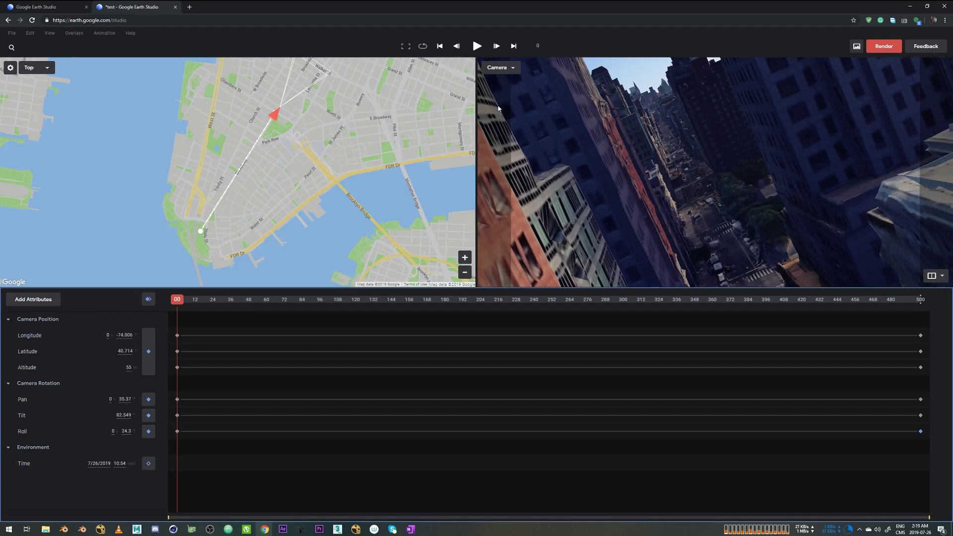
left_click(475, 45)
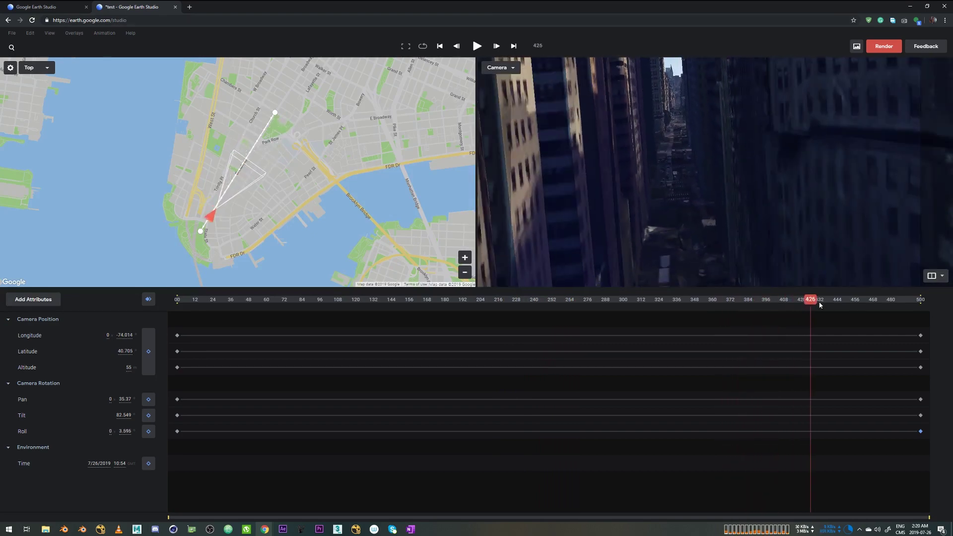
left_click_drag(819, 300, 132, 309)
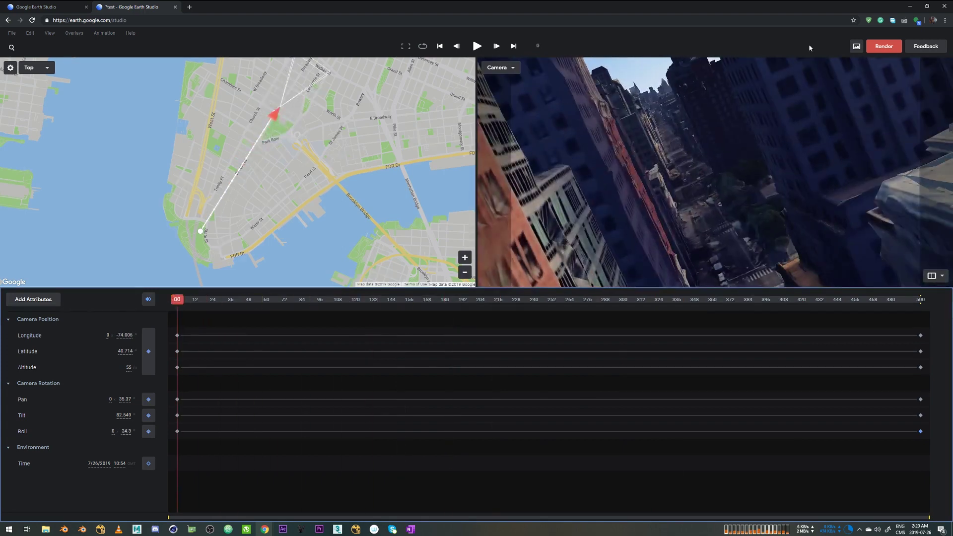
- Open the render settings and stop the preview at frame 0
left_click(877, 48)
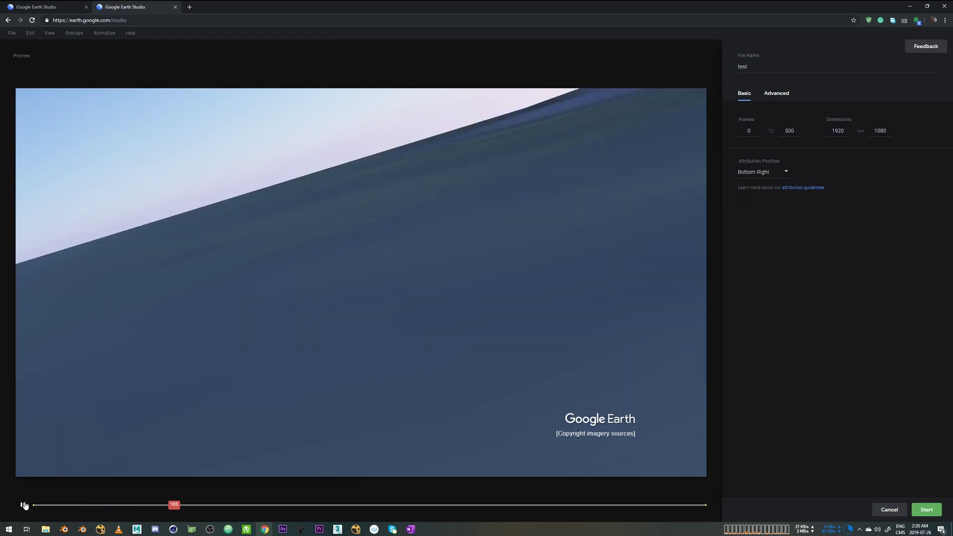
left_click(23, 505)
mouse_move(49, 505)
left_mouse_down()
mouse_move(75, 505)
mouse_move(32, 505)
left_mouse_up()
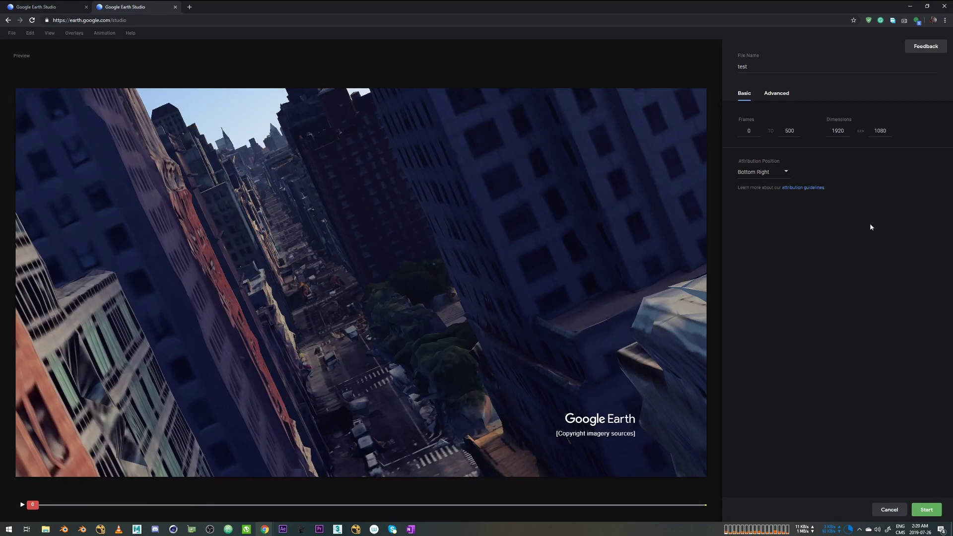
- Try the Top Left, Top Center and Top Right attribution positions on the render
left_click(783, 173)
left_click(767, 189)
left_click(762, 175)
left_click(761, 205)
left_click(761, 173)
left_click(756, 219)
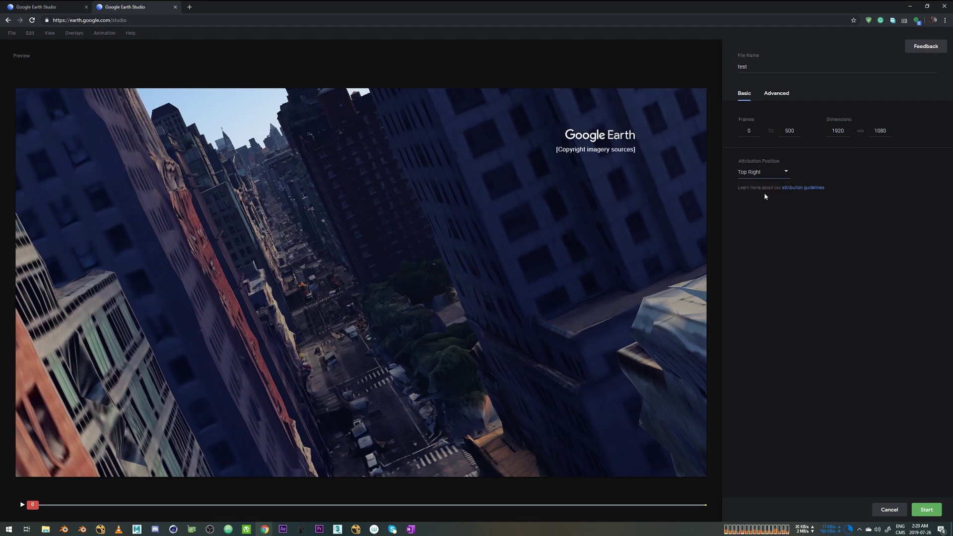
- Set the attribution position to Bottom Right and start rendering frames 0 to 500 at 1920 by 1080
left_click(763, 174)
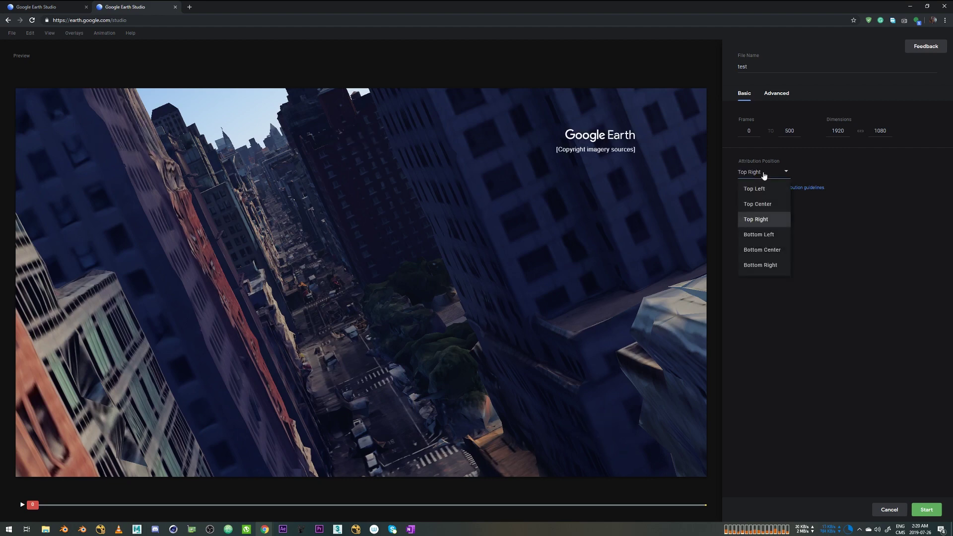
left_click(761, 265)
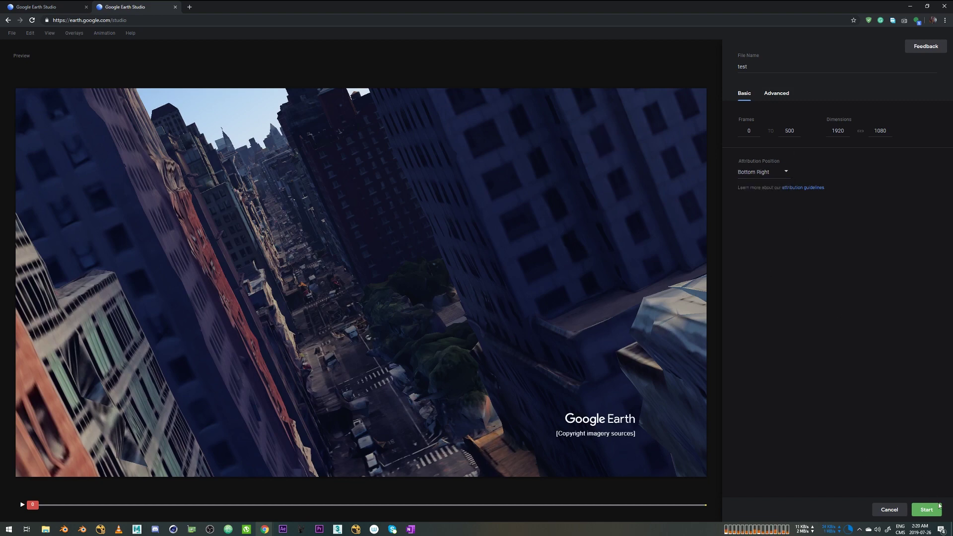
left_click(926, 514)
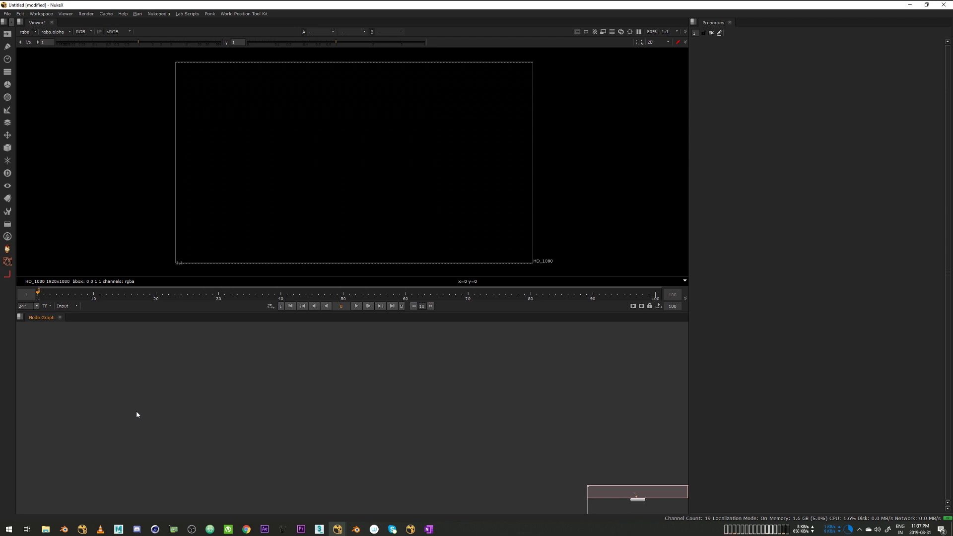
- Switch to NukeX and read in the rendered test_###.jpeg sequence, frames 0-500, from the footage folder
key("r")
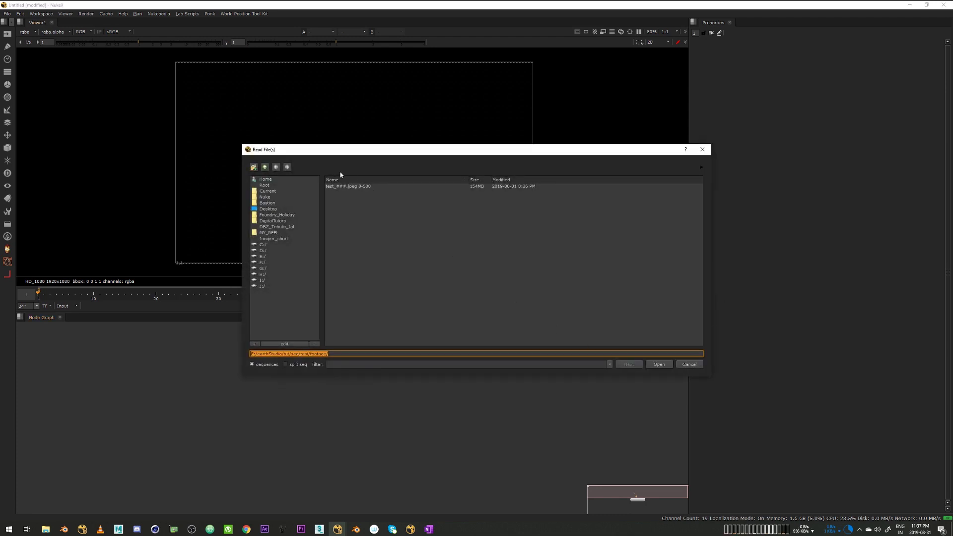
left_click(338, 192)
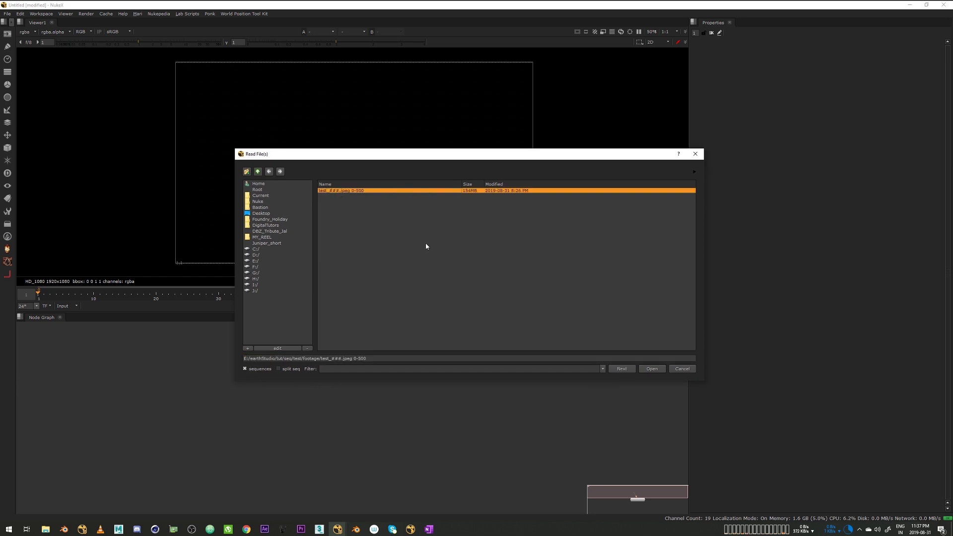
left_click(651, 369)
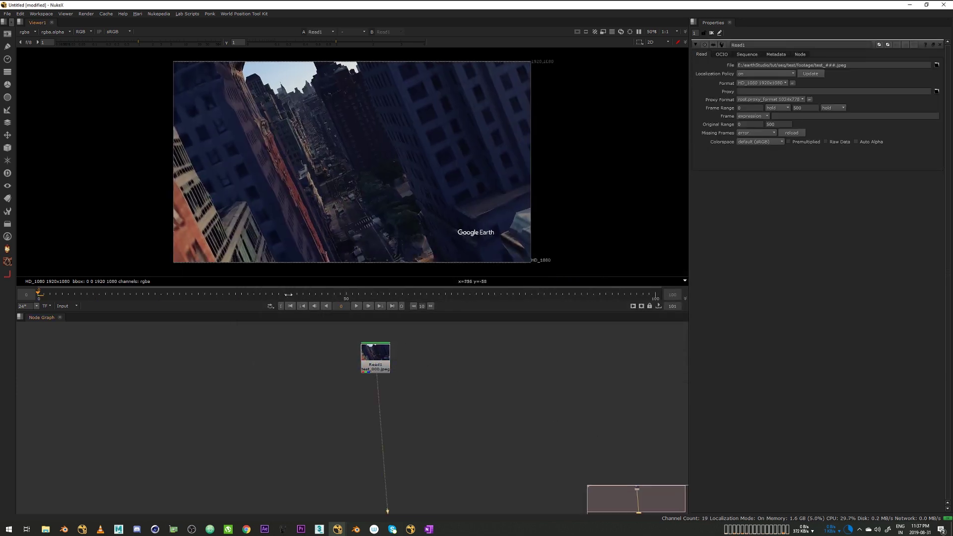
- Play back the imported image sequence to check the rendered footage
left_click(357, 306)
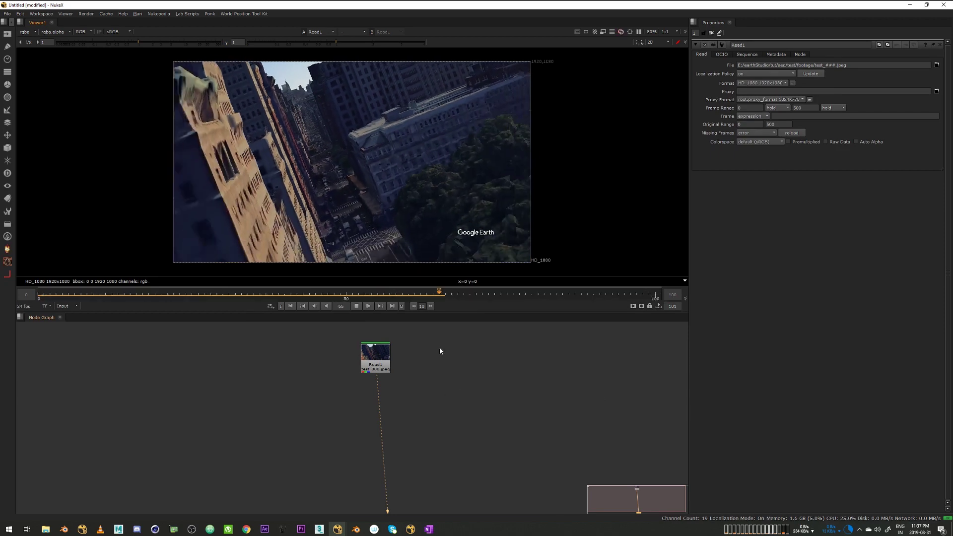
key("j")
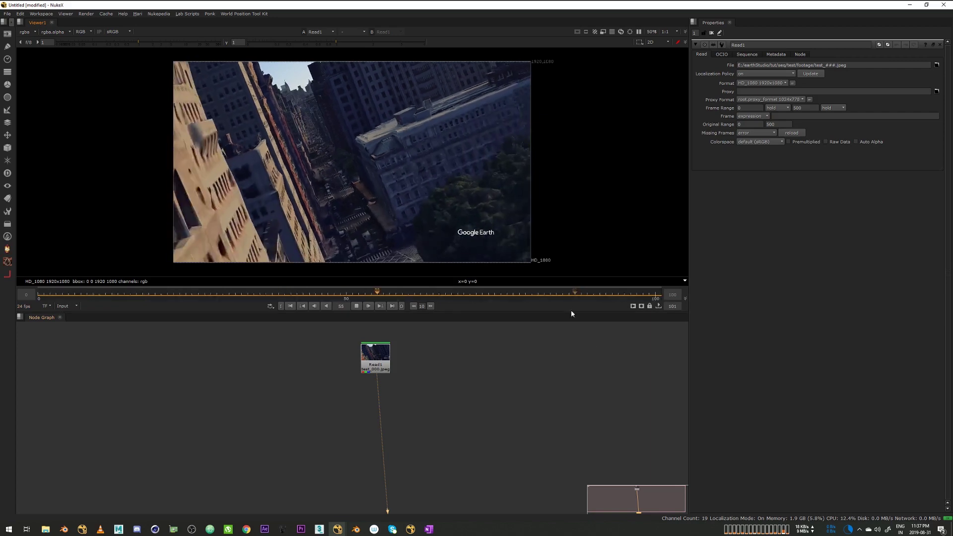
left_click(356, 306)
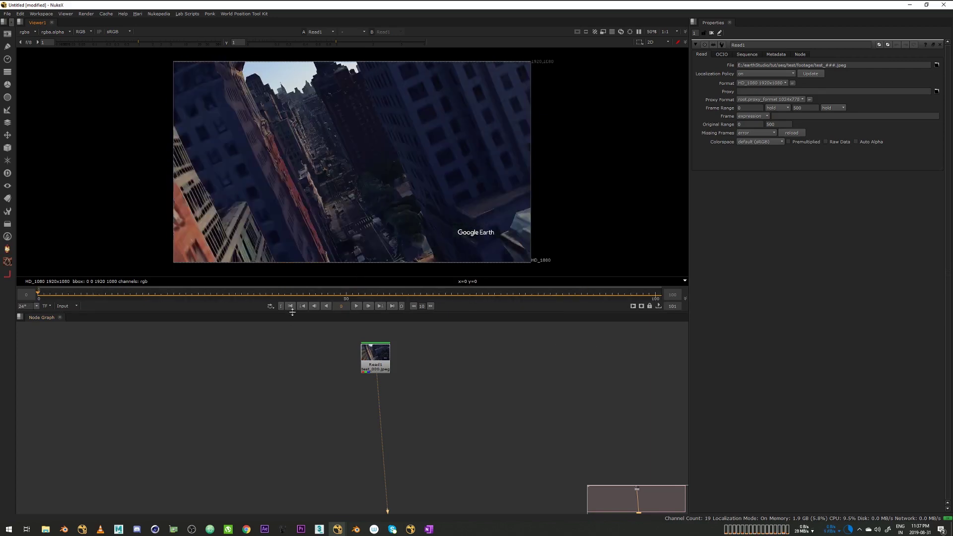
- Add a Keyer node beside the Read node and connect its input to the footage
scroll(444, 396, "up", 2)
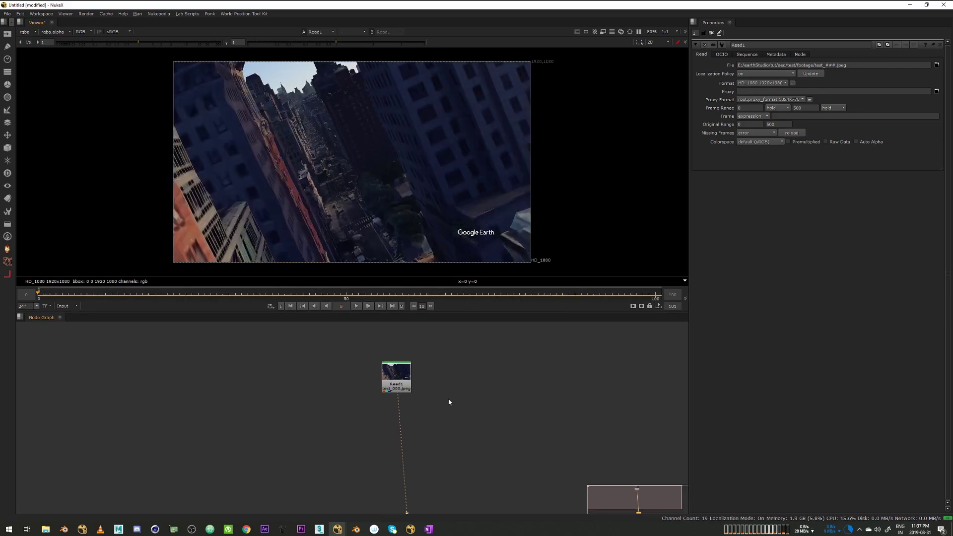
mouse_move(292, 68)
middle_mouse_down()
mouse_move(294, 88)
mouse_move(279, 76)
middle_mouse_up()
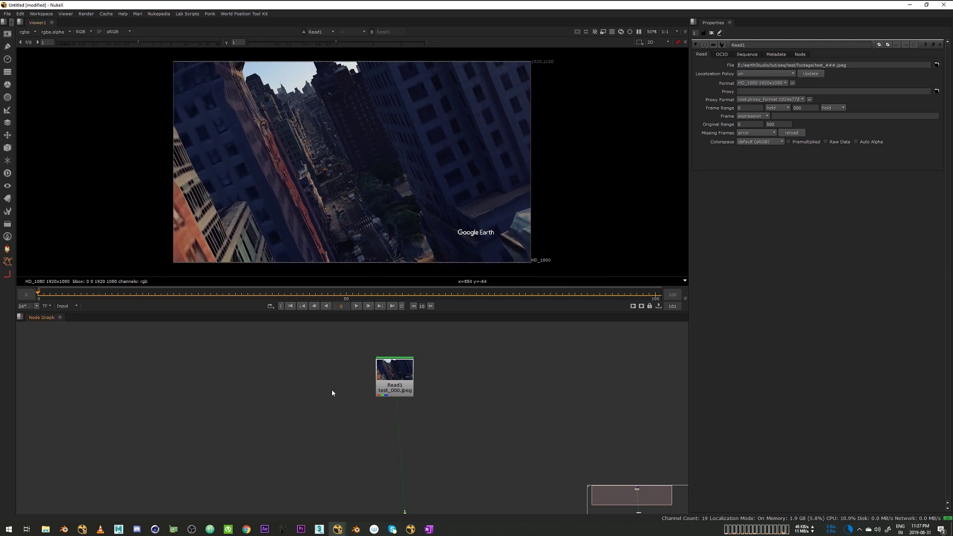
key("Tab")
type("key")
key("Return")
left_click(322, 370)
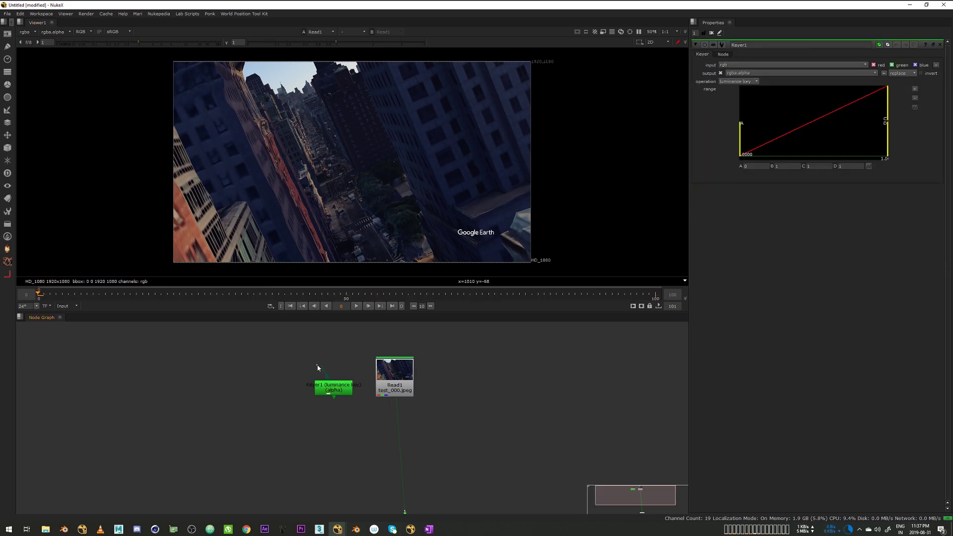
left_click_drag(328, 378, 327, 389)
- Narrow the Keyer's luminance range while viewing the alpha, isolating the bright sky from the dark buildings
key("r")
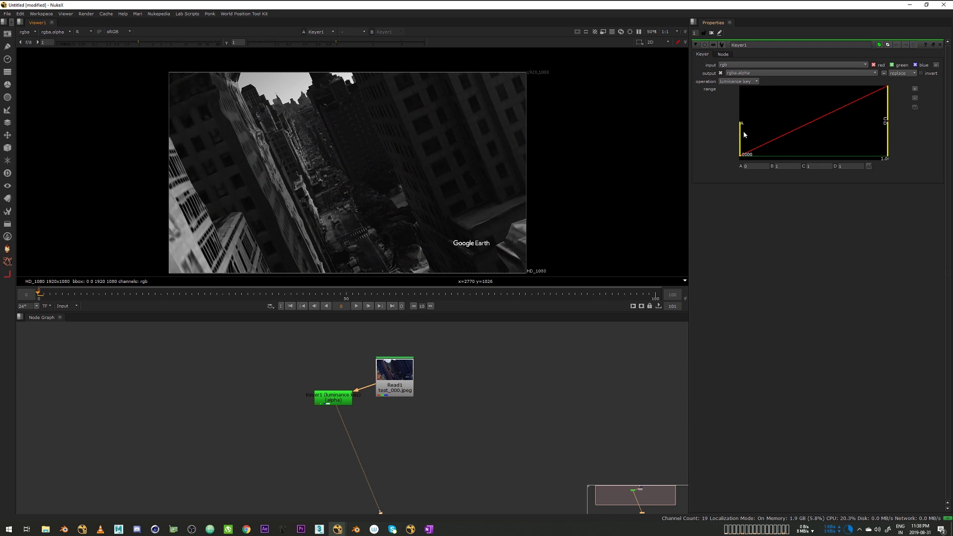
left_click_drag(743, 135, 776, 135)
key("a")
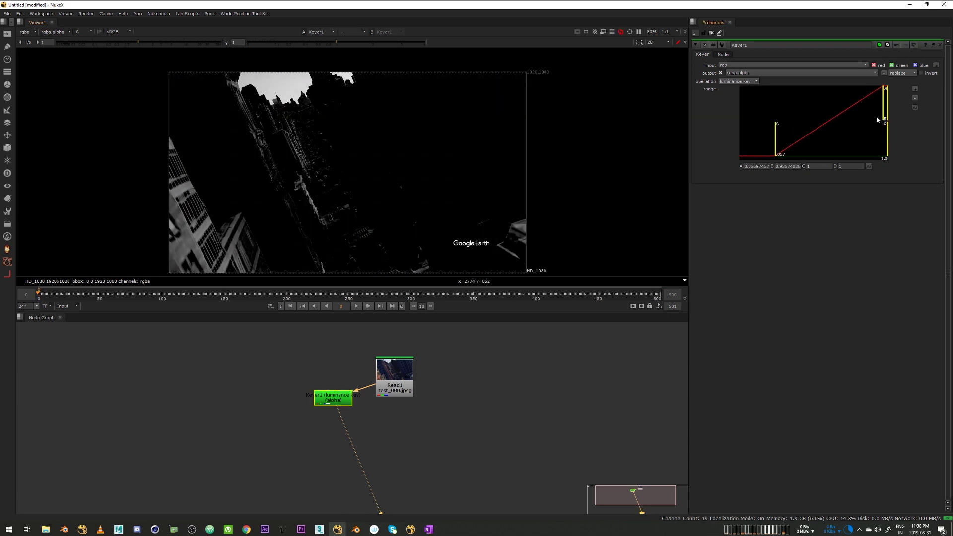
left_click_drag(864, 121, 839, 119)
left_click_drag(775, 139, 857, 120)
left_click_drag(803, 139, 819, 139)
- Add a Grade node below the Read node, connect the Keyer as its mask, and view the graded RGB image
key("g")
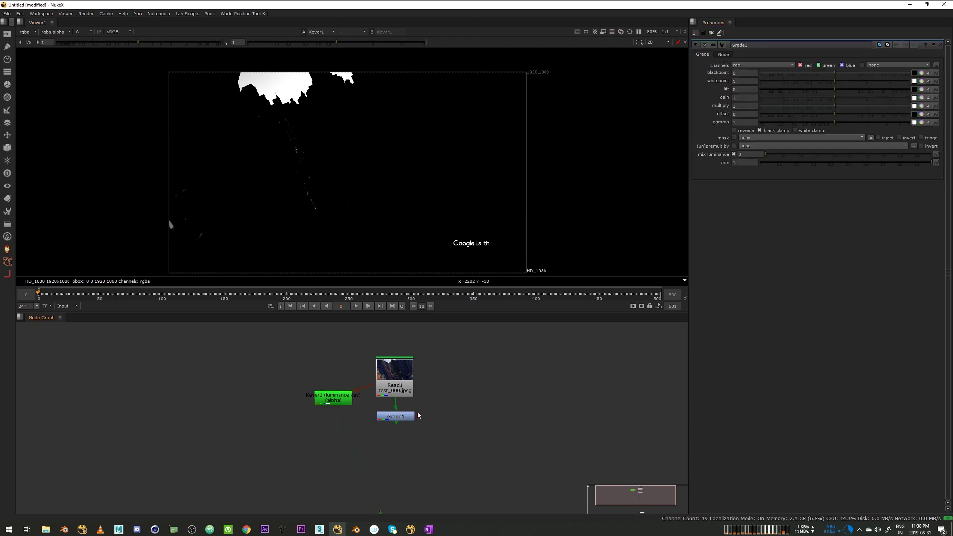
left_click_drag(416, 416, 333, 399)
key("1")
key("a")
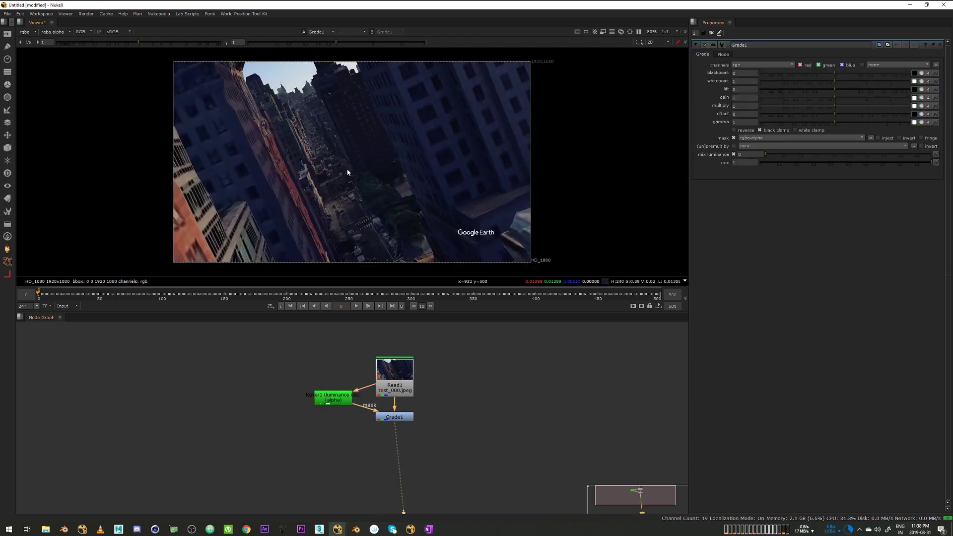
- Lower the Grade's gain to 0.6 to darken the sky, checking the Keyer's alpha before viewing the Grade again
left_click_drag(834, 99, 819, 101)
left_click(350, 398)
key("1")
key("a")
key("a")
left_click(404, 419)
key("1")
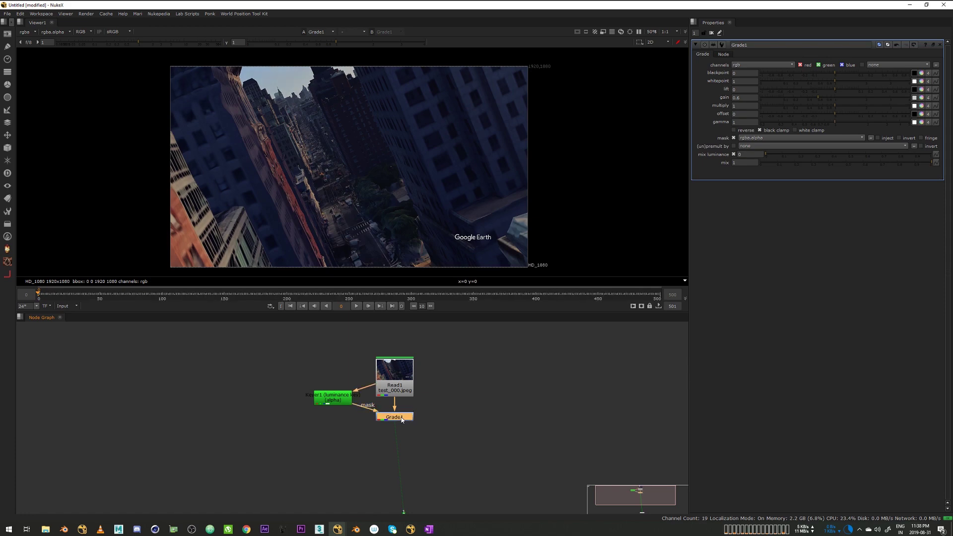
- Set the Grade's overall gain to 0.61, split it into channels, and lower the blue gain to 0.52
left_click(818, 96)
left_click(922, 97)
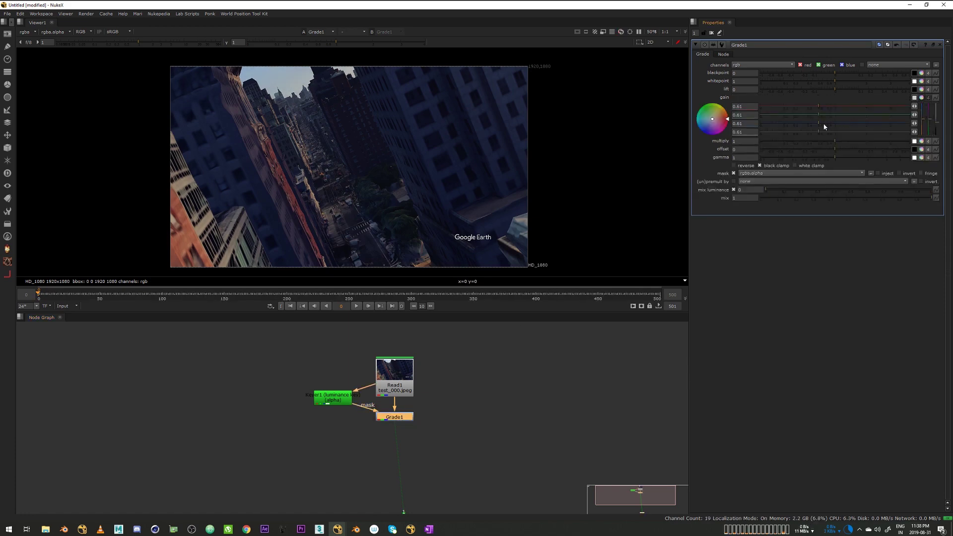
left_click(814, 124)
left_click(814, 124)
left_click_drag(426, 402, 359, 445)
key("f")
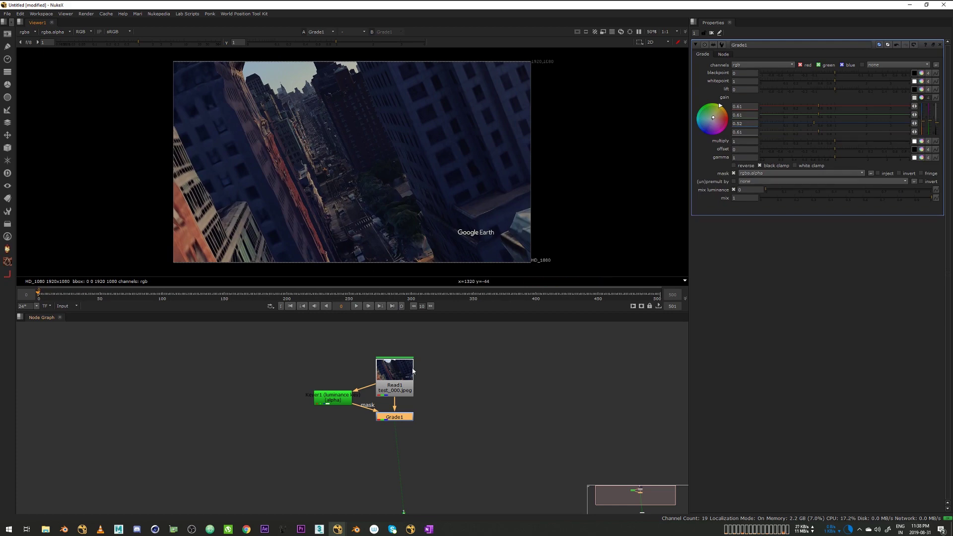
- Add a ColorCorrect node after the Grade and lower its master blue gain to 0.79
key("c")
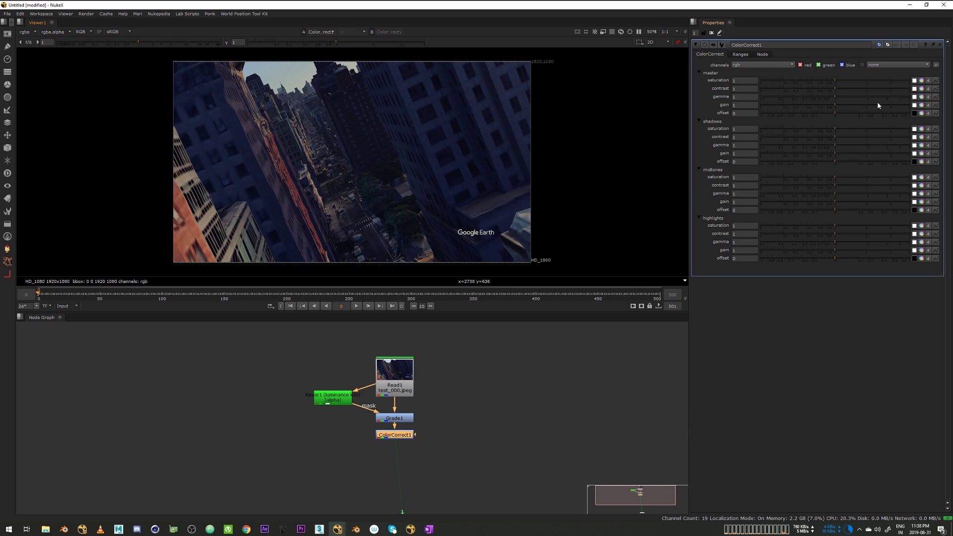
left_click(922, 105)
left_click(827, 131)
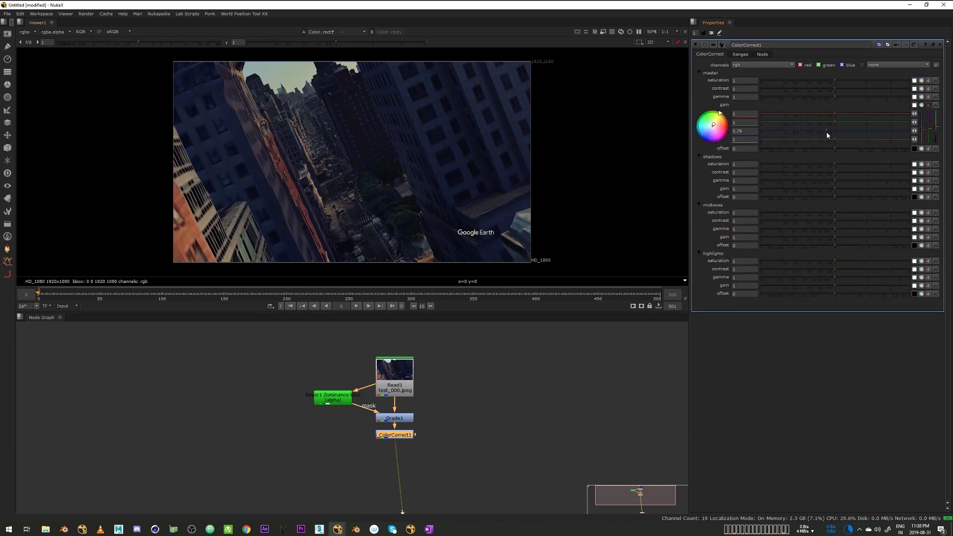
- Set the ColorCorrect's master blue gain to 0.75 and shadow gamma to 1.1, toggling the node off and on to compare
left_click_drag(833, 134, 828, 132)
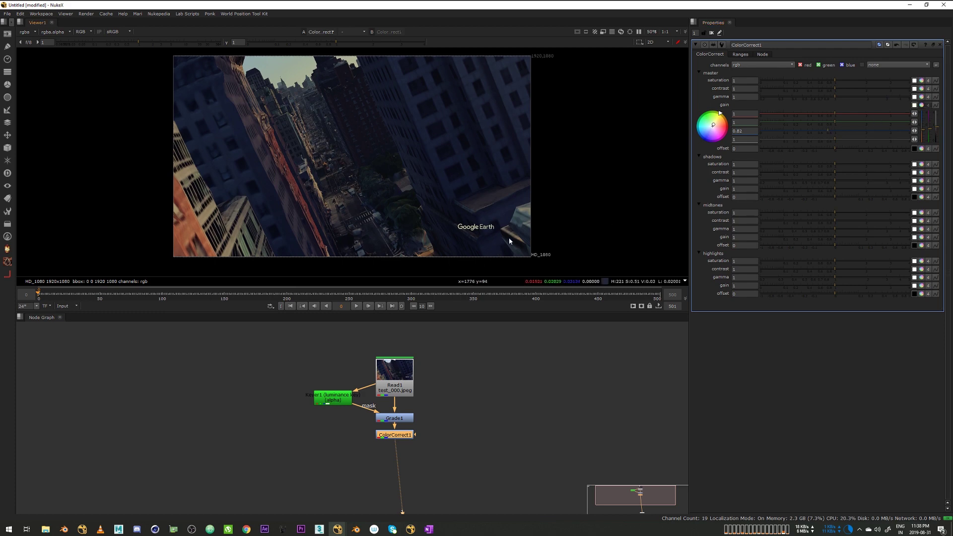
left_click(839, 180)
middle_click_drag(420, 209, 426, 220)
left_click_drag(827, 131, 826, 135)
middle_click_drag(457, 408, 459, 392)
key("d")
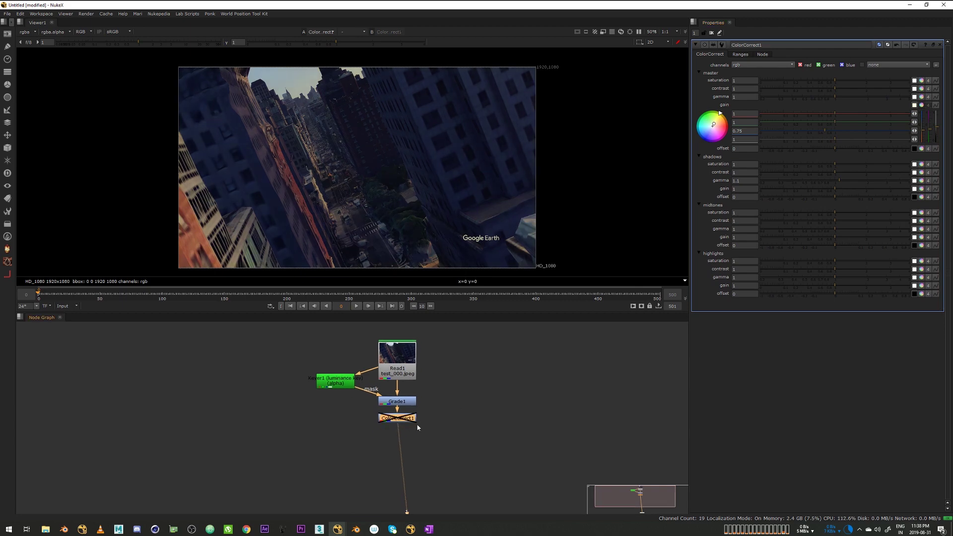
scroll(340, 150, "up", 2)
scroll(365, 174, "down", 2)
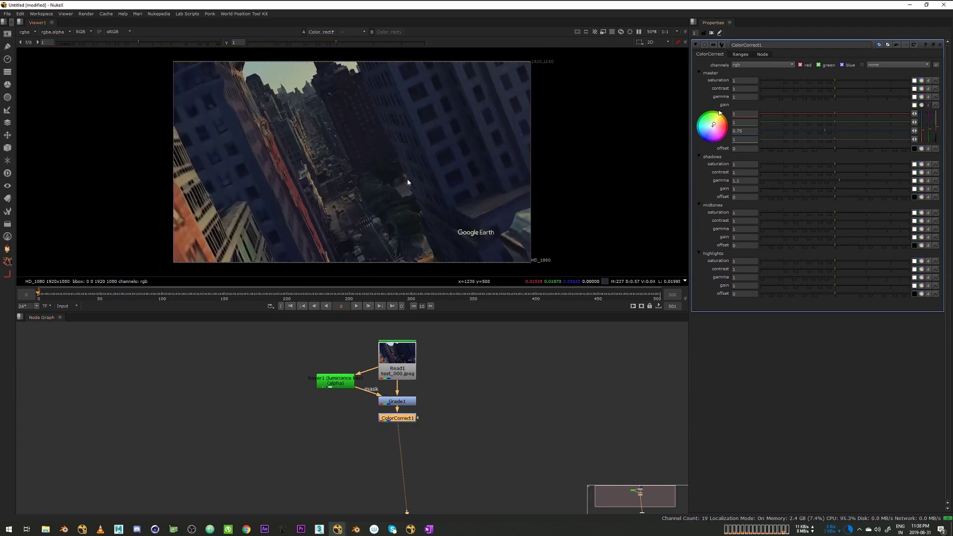
- Move the Viewer node further down and insert a Retime node between the ColorCorrect and the Viewer
left_click(449, 434)
scroll(392, 426, "down", 3)
left_click_drag(403, 444, 395, 451)
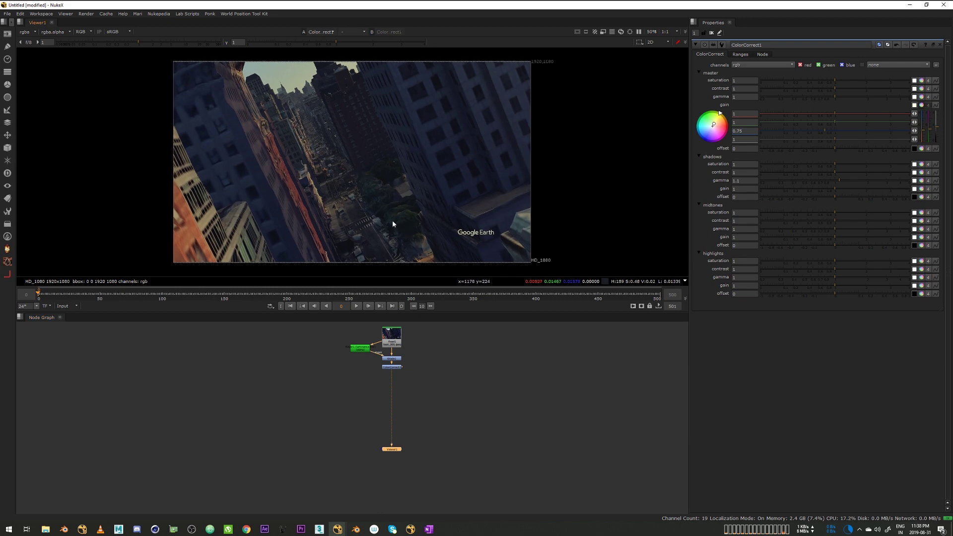
scroll(384, 384, "up", 3)
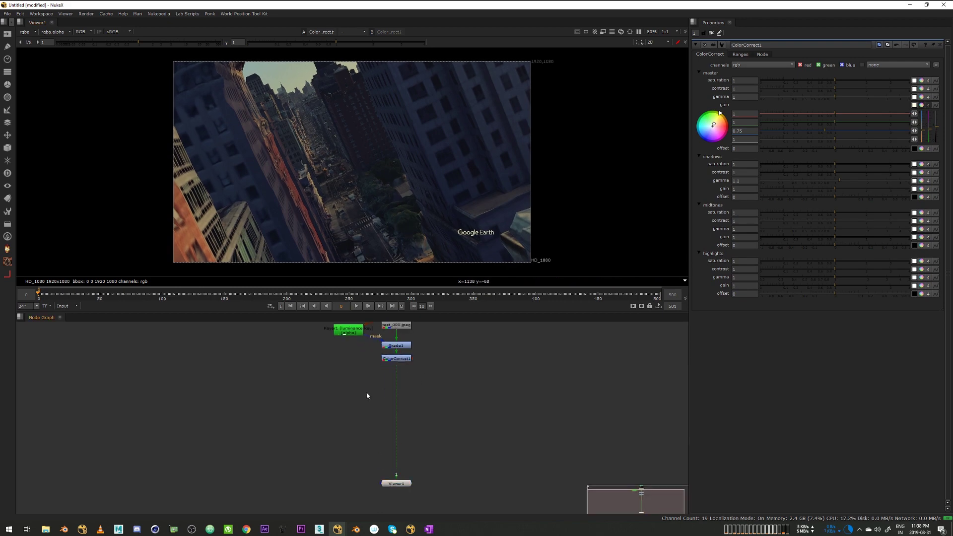
key("Tab")
type("ret")
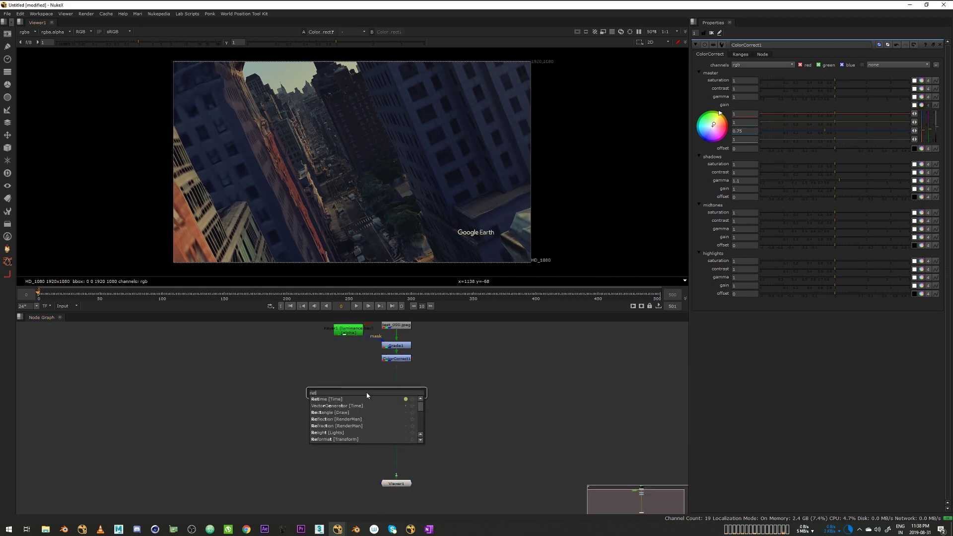
left_click(368, 399)
left_click_drag(379, 393, 405, 396)
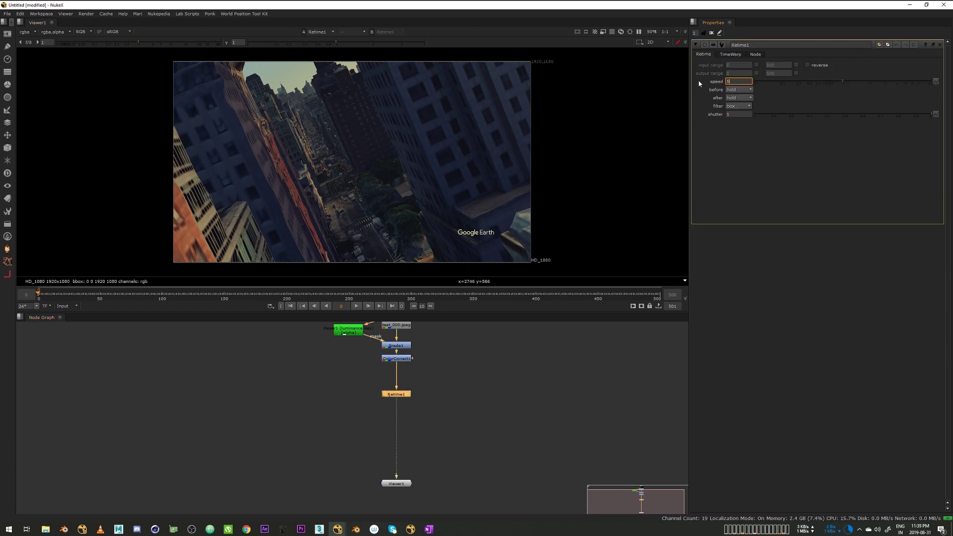
- Set the Retime node's speed to 5 and its filter to none
type("5")
key("Return")
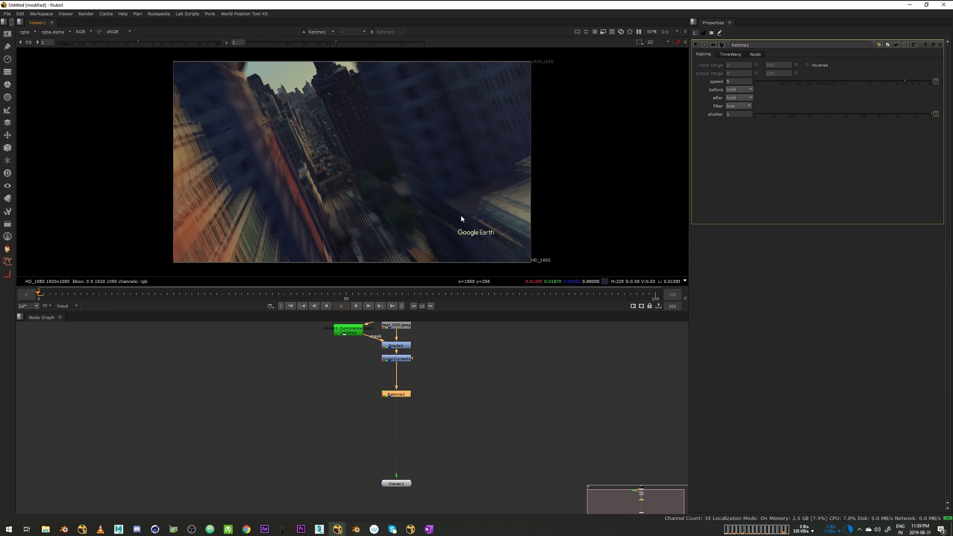
left_click(741, 106)
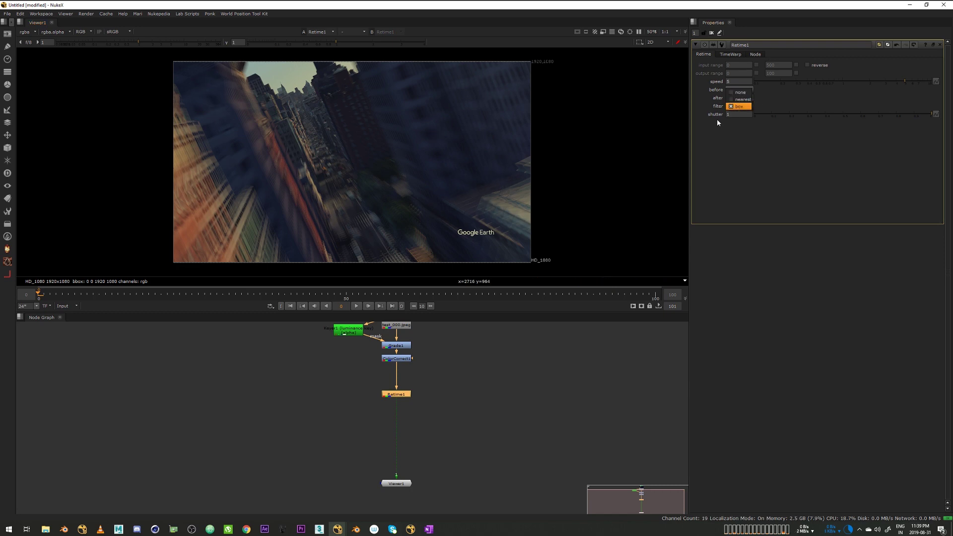
left_click(741, 92)
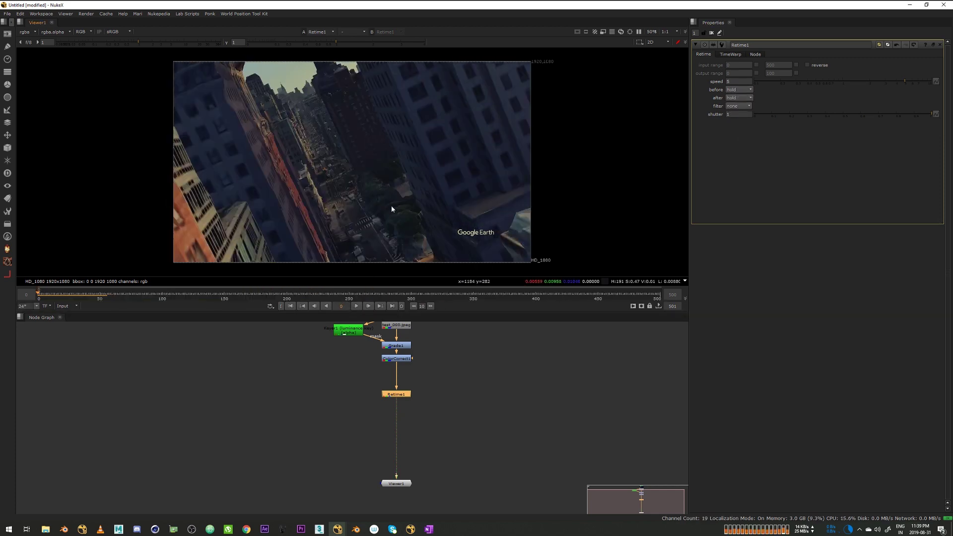
middle_click_drag(390, 202, 393, 194)
- Add a VectorGenerator node beside the main branch with its source connected to the Read node
left_click(379, 411)
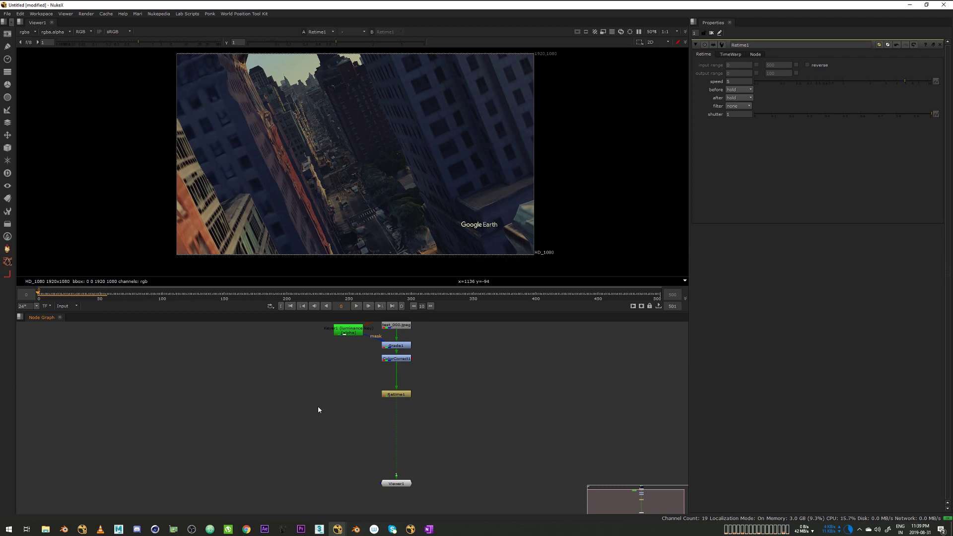
key("Tab")
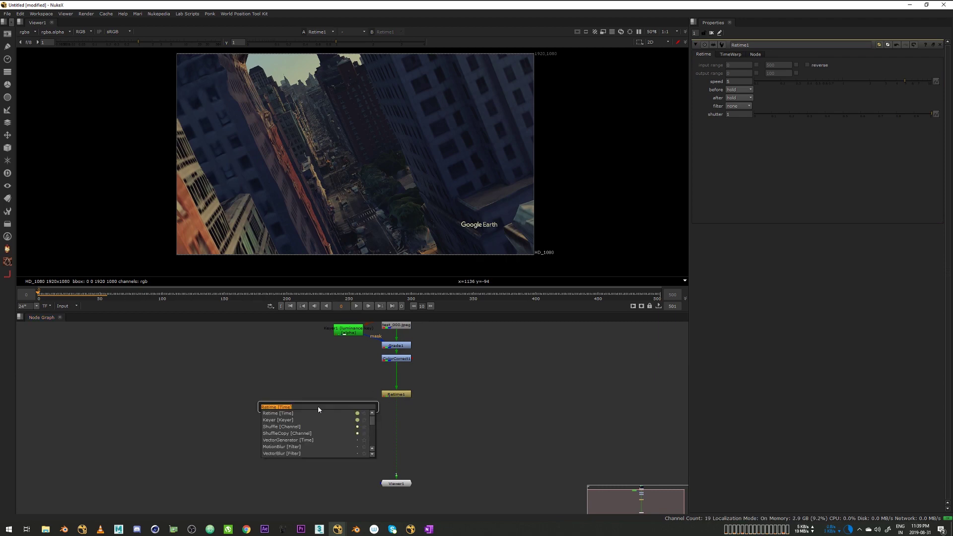
type("vector")
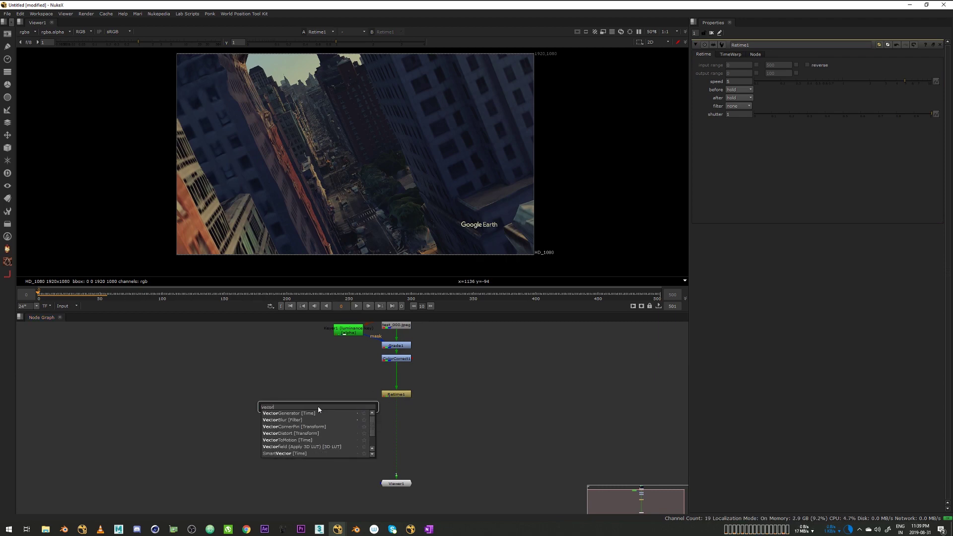
key("Return")
left_click_drag(325, 401, 370, 382)
left_click_drag(295, 482, 437, 434)
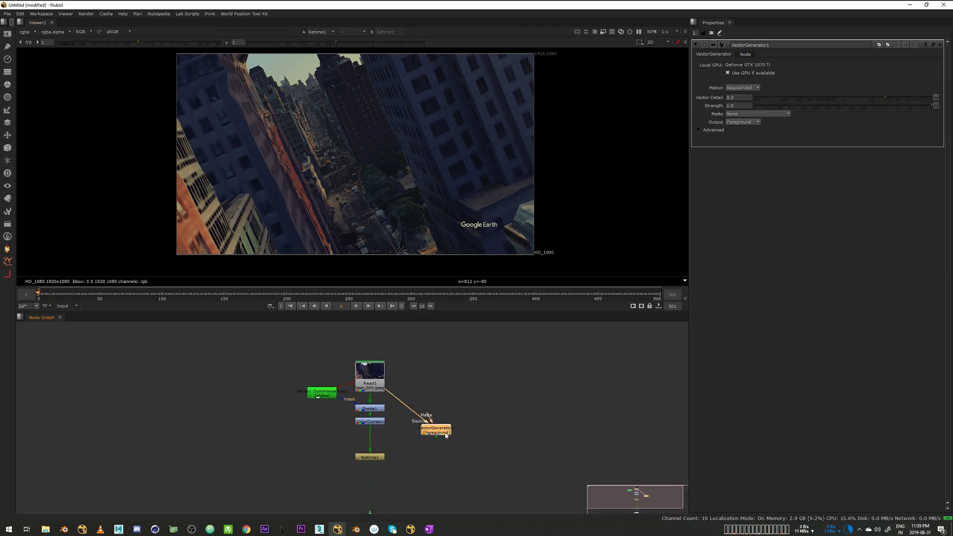
- View the VectorGenerator's motion layer, and return the viewer to the RGBA layer
key("1")
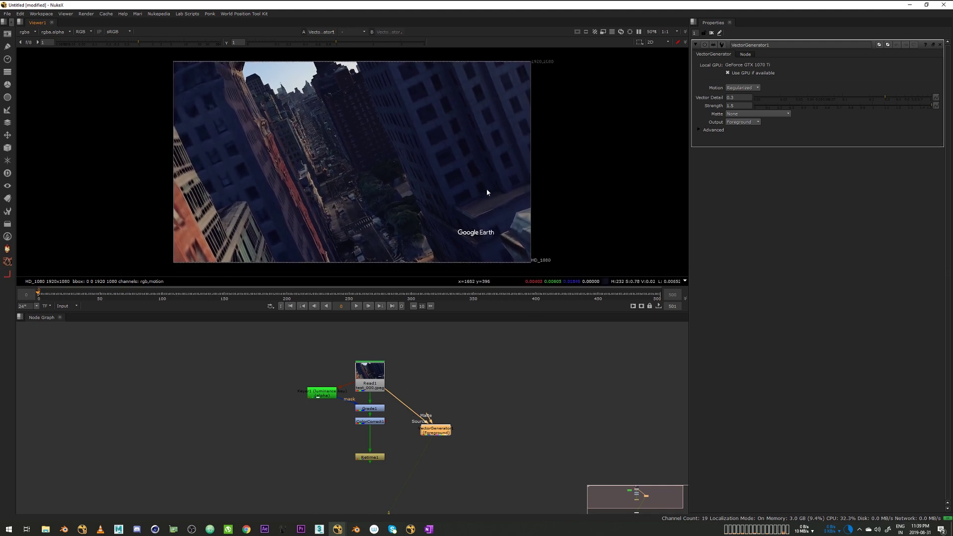
left_click(24, 32)
left_click(39, 69)
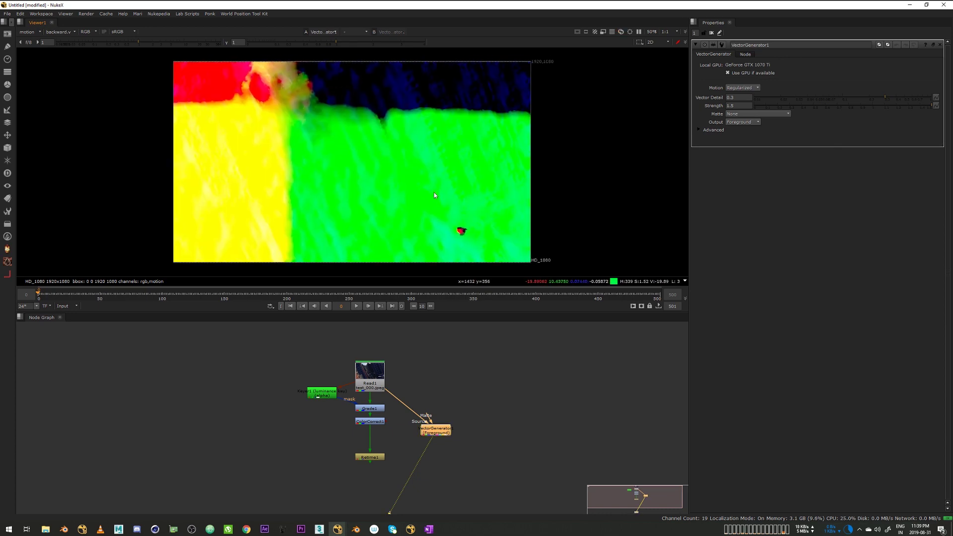
left_click(28, 31)
left_click(33, 53)
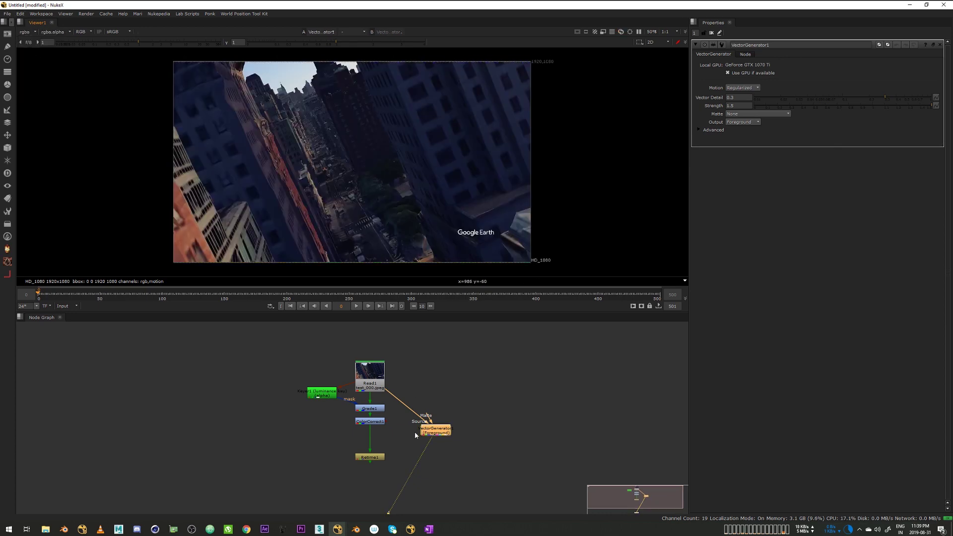
- Add a ShuffleCopy node and insert it between the ColorCorrect and Retime nodes
middle_click_drag(417, 433, 418, 412)
left_click(406, 398)
key("Tab")
type("shud")
key("Return")
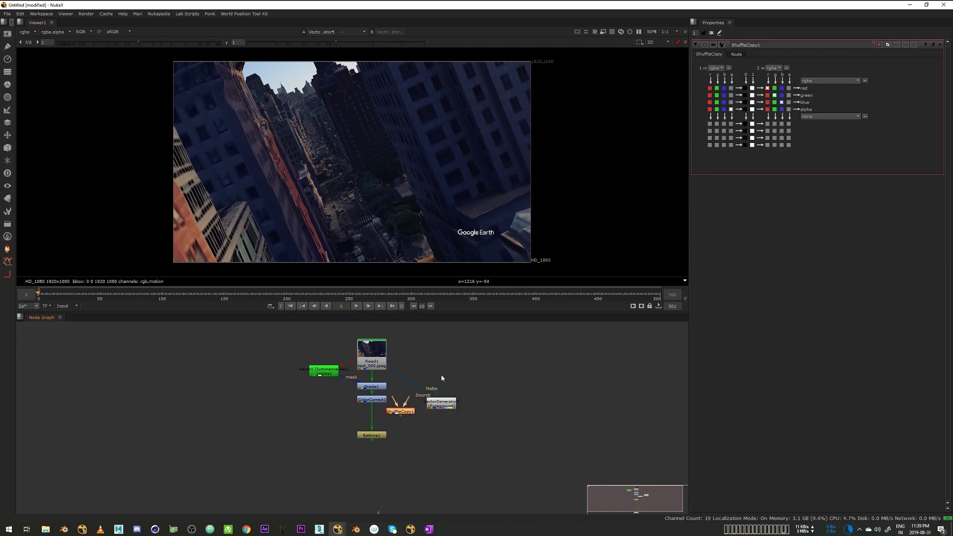
left_click_drag(406, 399, 376, 415)
- Add a Shuffle node between the VectorGenerator and the ShuffleCopy's first input
left_click_drag(442, 404, 441, 398)
left_click(408, 403)
key("Tab")
type("shuffle")
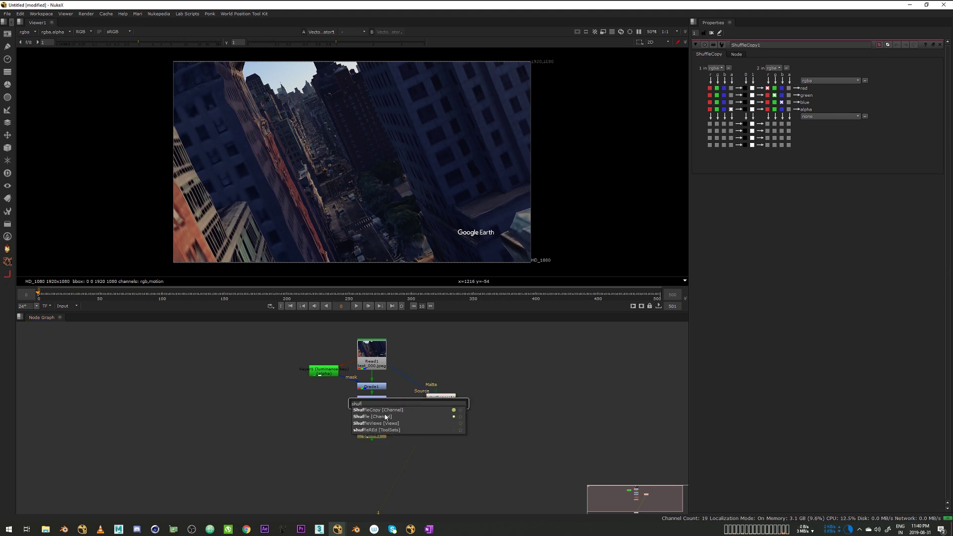
key("Return")
left_click_drag(411, 409, 431, 410)
- View the Shuffle node, set its first input layer to motion, and align it under the VectorGenerator
key("1")
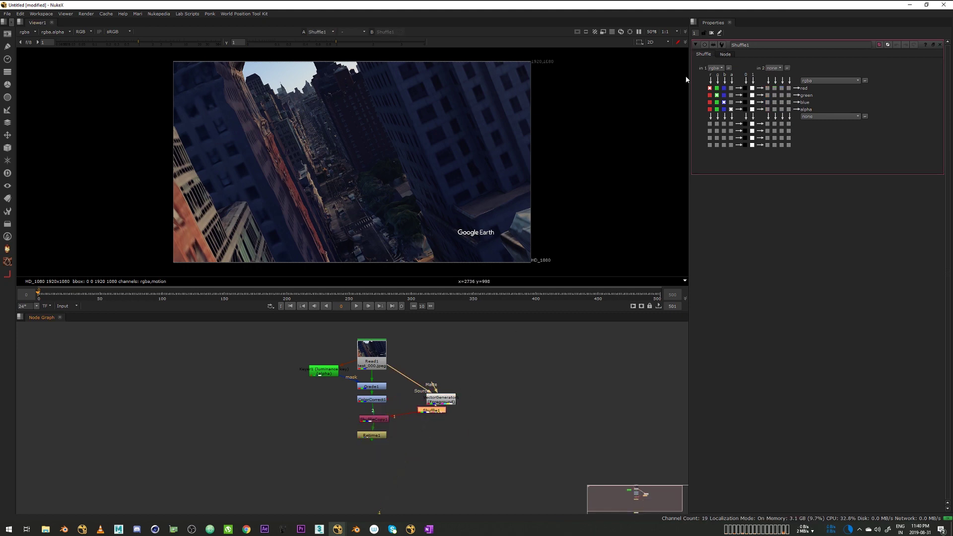
left_click(715, 68)
left_click(725, 103)
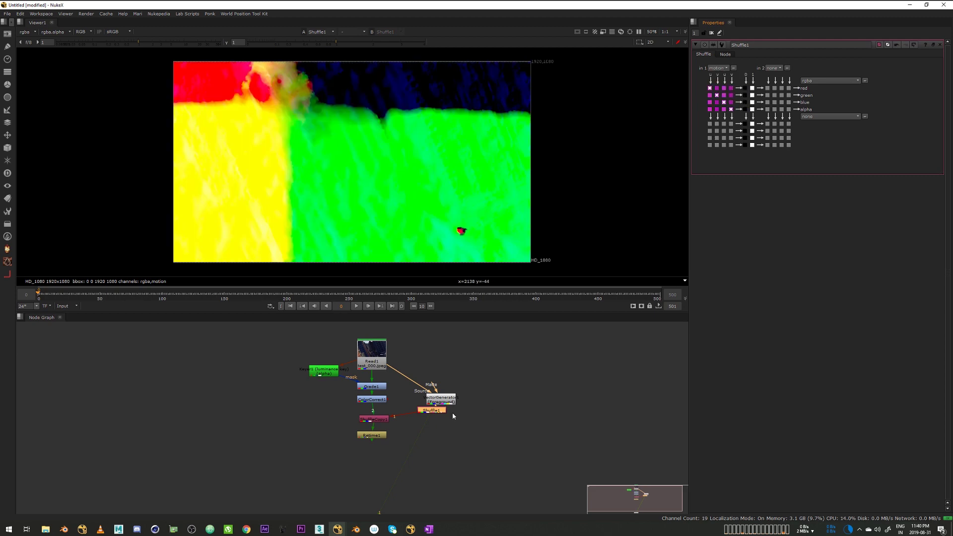
left_click_drag(437, 411, 445, 414)
key("a")
key("a")
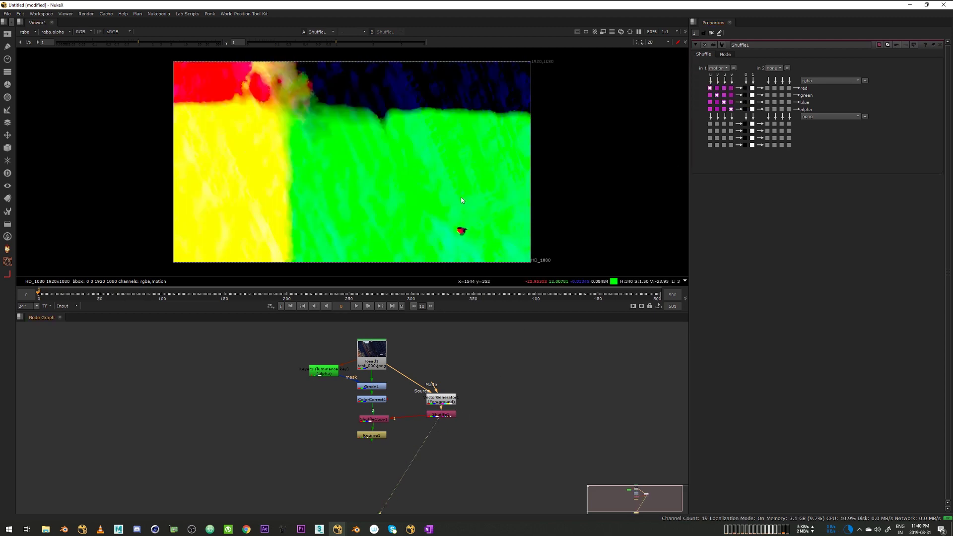
- View the ShuffleCopy node and take its red, green and blue outputs from the matching channels of input 1
left_click_drag(373, 420, 372, 418)
key("1")
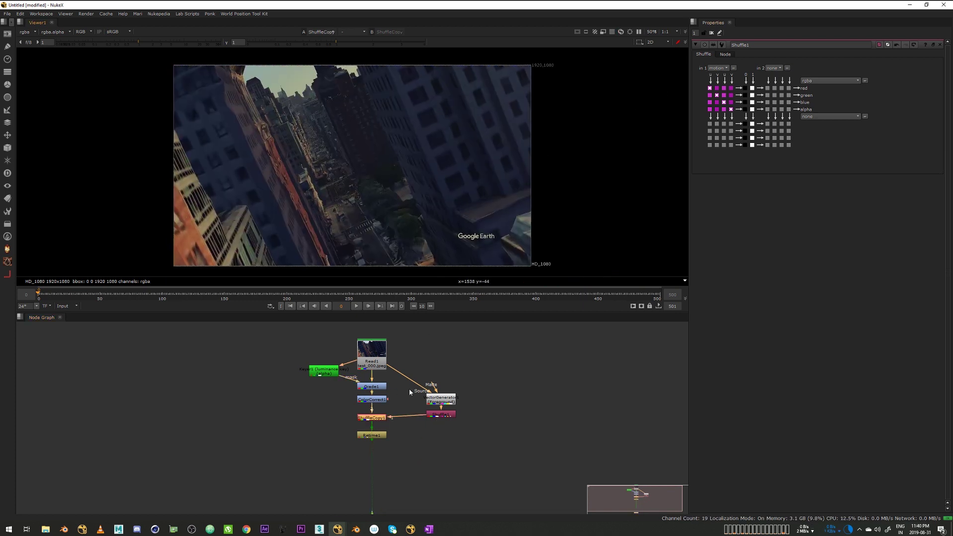
double_click(379, 419)
left_click(710, 88)
left_click(717, 95)
left_click(724, 102)
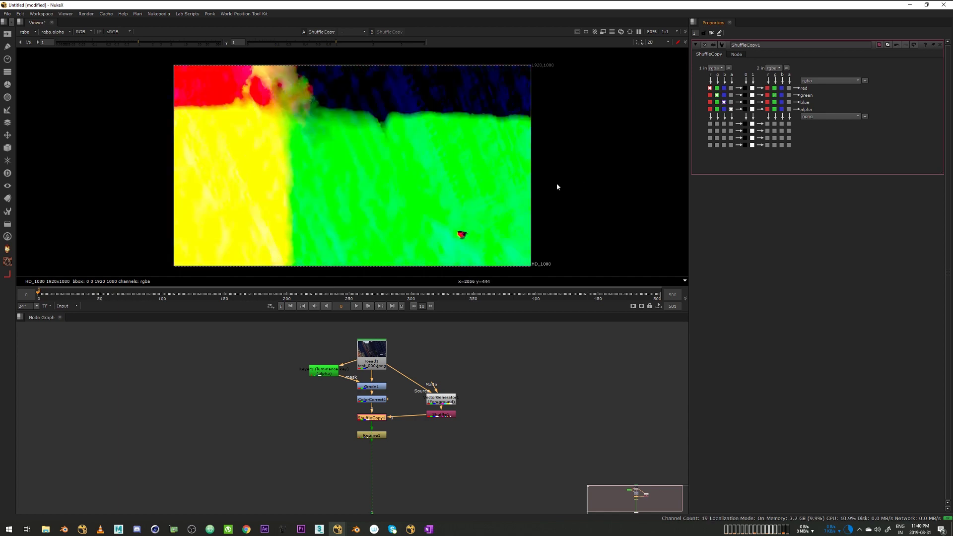
- Set the ShuffleCopy's second input layer and its output layer to motion
left_click(776, 68)
mouse_move(783, 109)
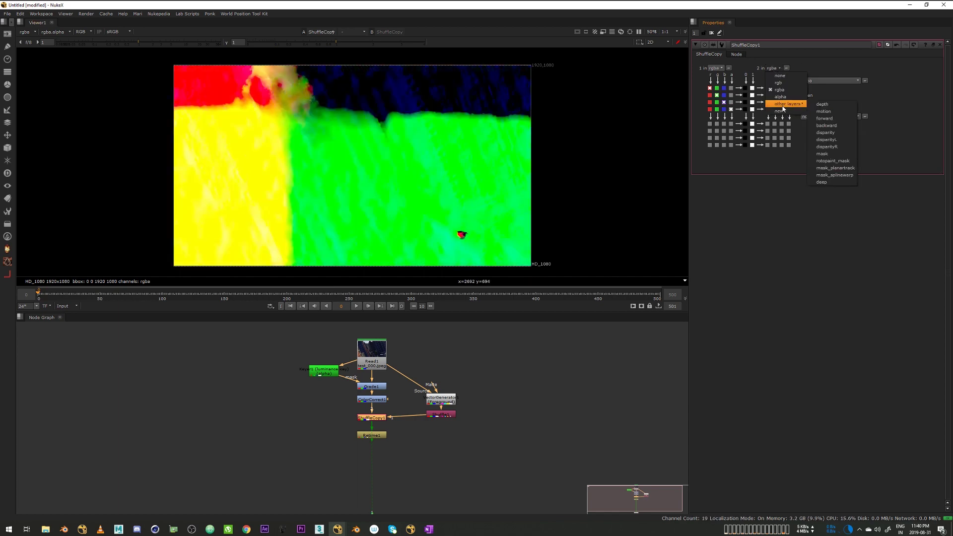
left_click(828, 112)
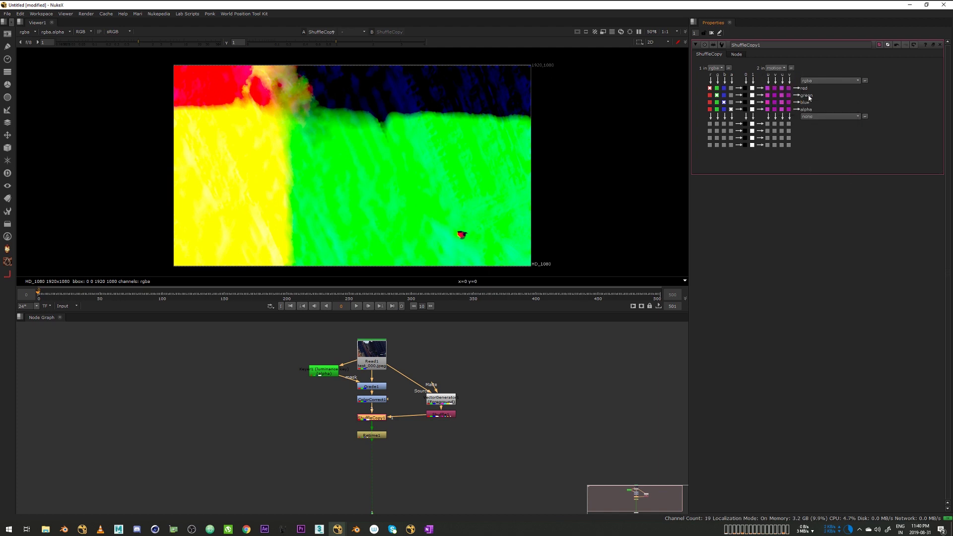
left_click(811, 82)
left_click(821, 116)
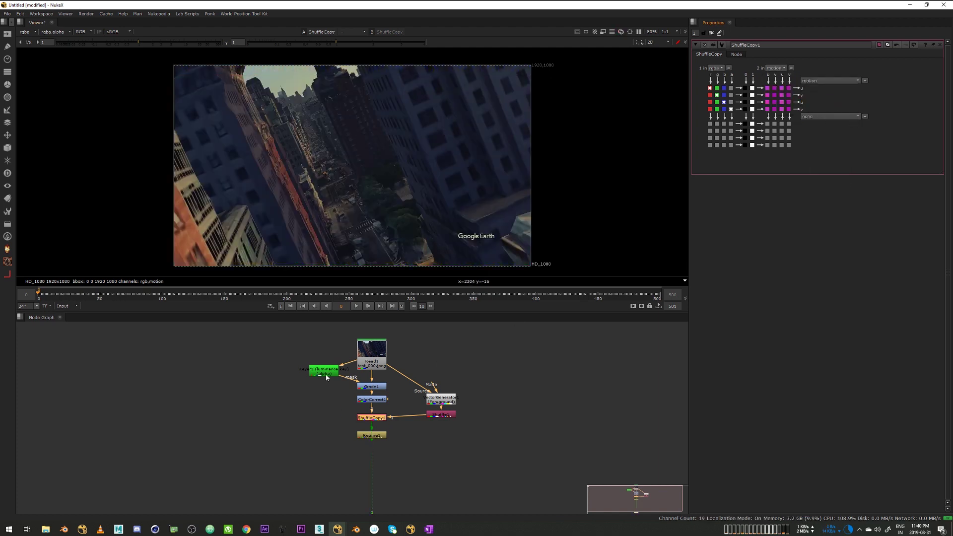
- Check the ShuffleCopy's motion layer in the viewer, and switch back to the RGBA layer
left_click(29, 31)
left_click(33, 74)
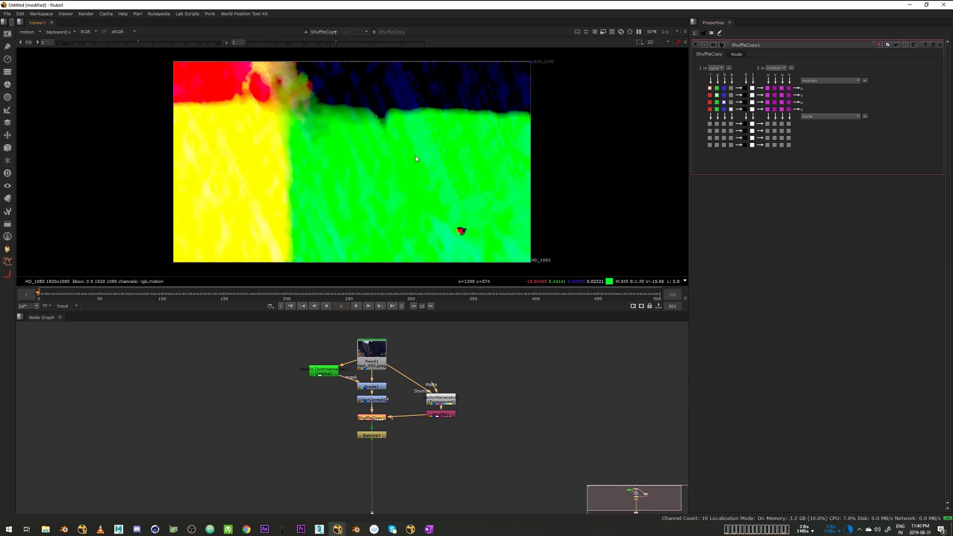
left_click(29, 31)
left_click(33, 53)
- Make room below the ShuffleCopy and insert a VectorBlur node between it and the Retime node
middle_click_drag(348, 447, 346, 412)
left_click_drag(370, 400, 370, 446)
key("Tab")
type("vector")
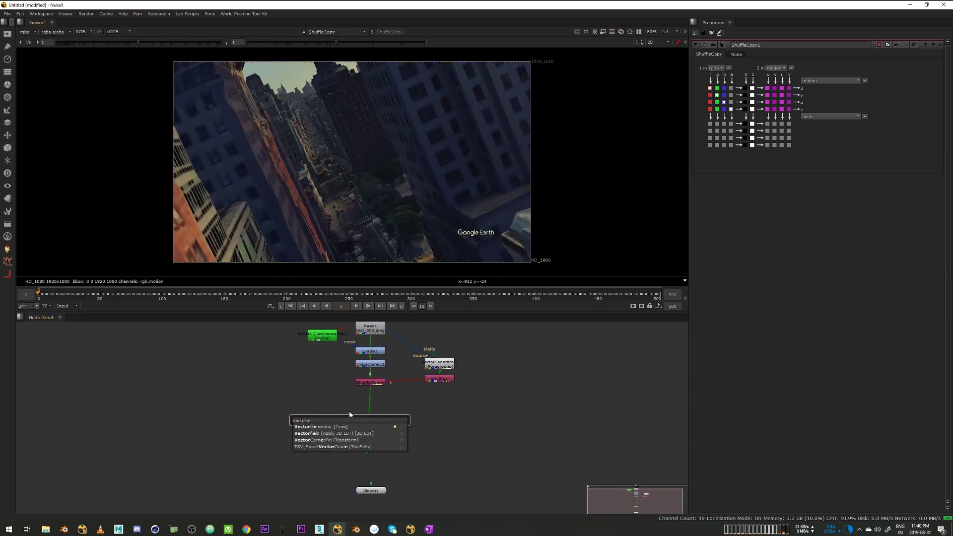
type("blur")
key("Return")
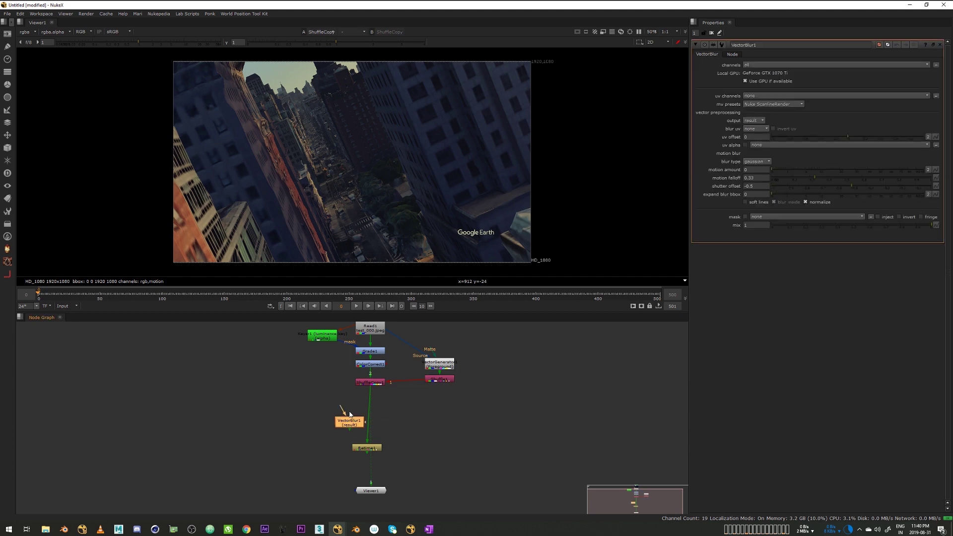
left_click_drag(350, 422, 367, 417)
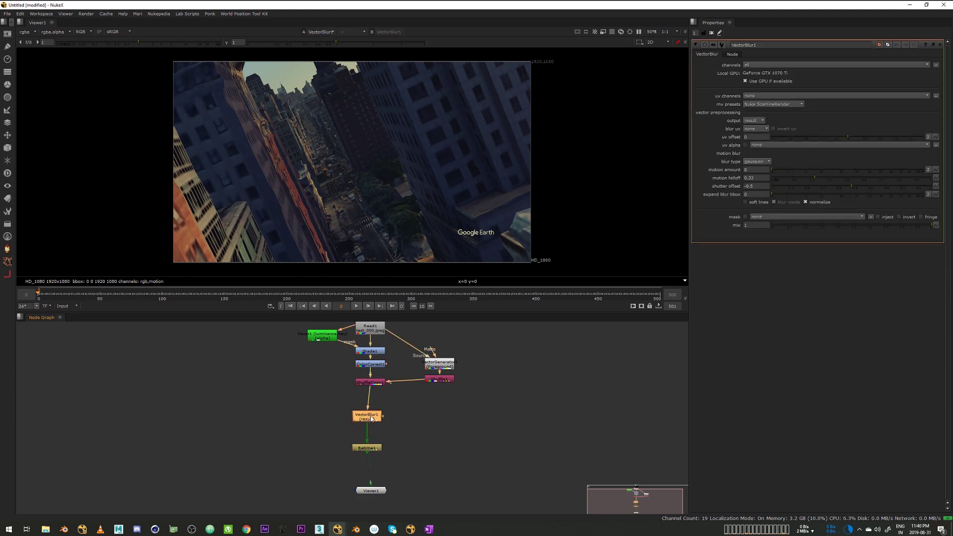
- Set the VectorBlur's UV channels to motion and open its motion amount for editing
left_click(759, 95)
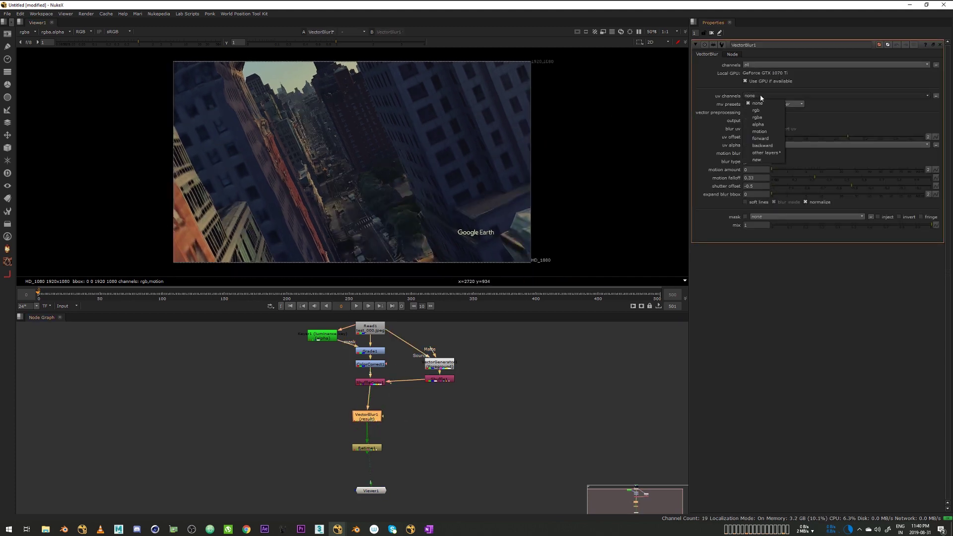
left_click(760, 131)
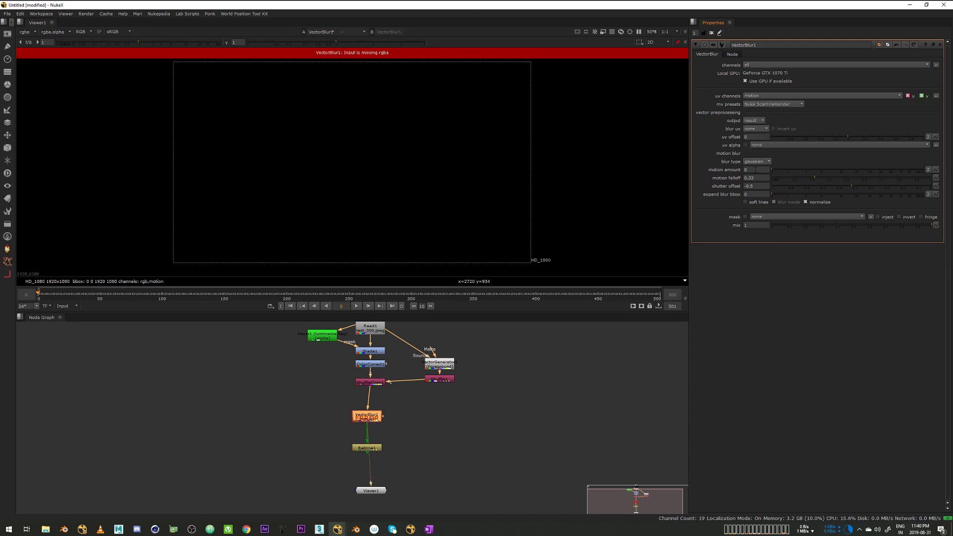
left_click(756, 169)
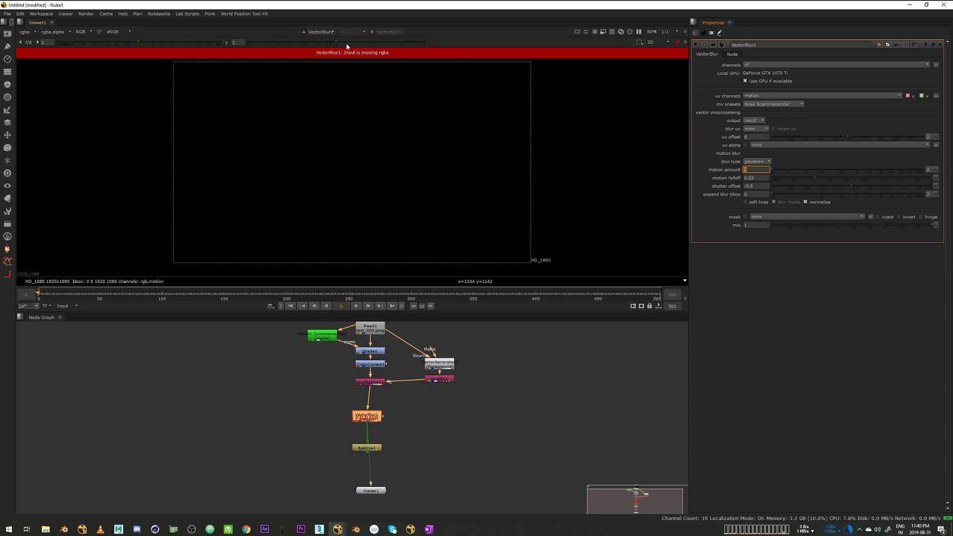
- Insert a Shuffle node between the ShuffleCopy and VectorBlur nodes and set its alpha output to white (1)
left_click_drag(394, 398, 348, 456)
key("Delete")
key("Tab")
type("sh")
scroll(355, 412, "down", 2)
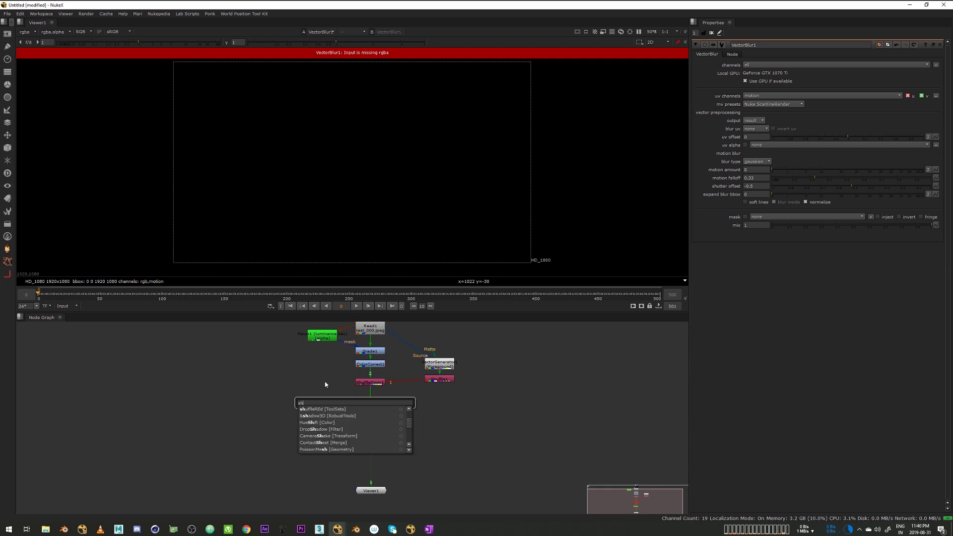
type("uffle [Channel")
key("Return")
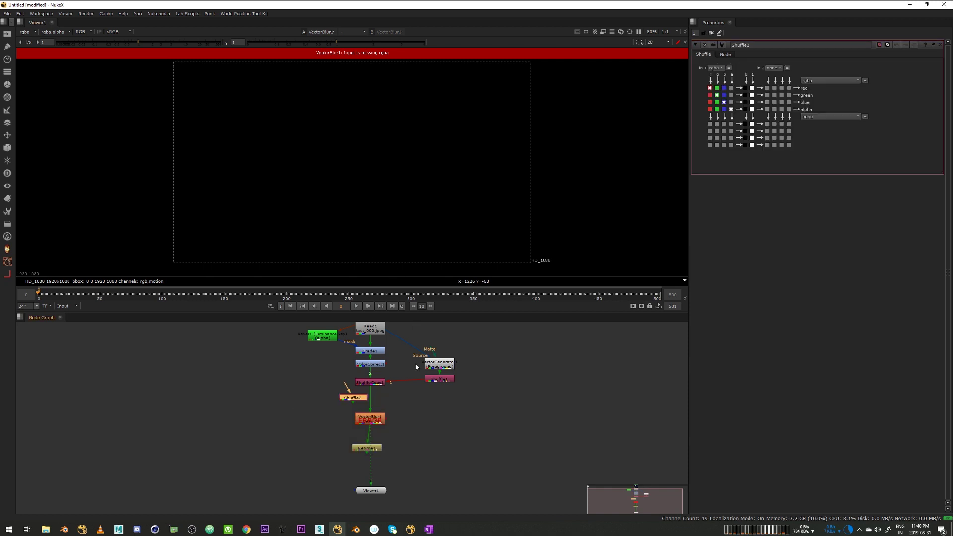
left_click_drag(353, 398, 370, 397)
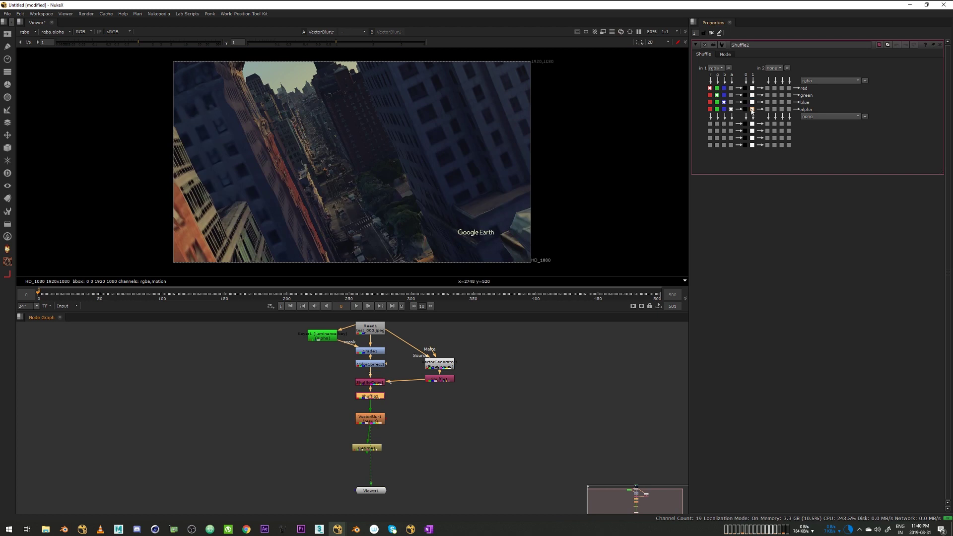
left_click(753, 110)
- Set the VectorBlur's motion amount to 20
double_click(372, 420)
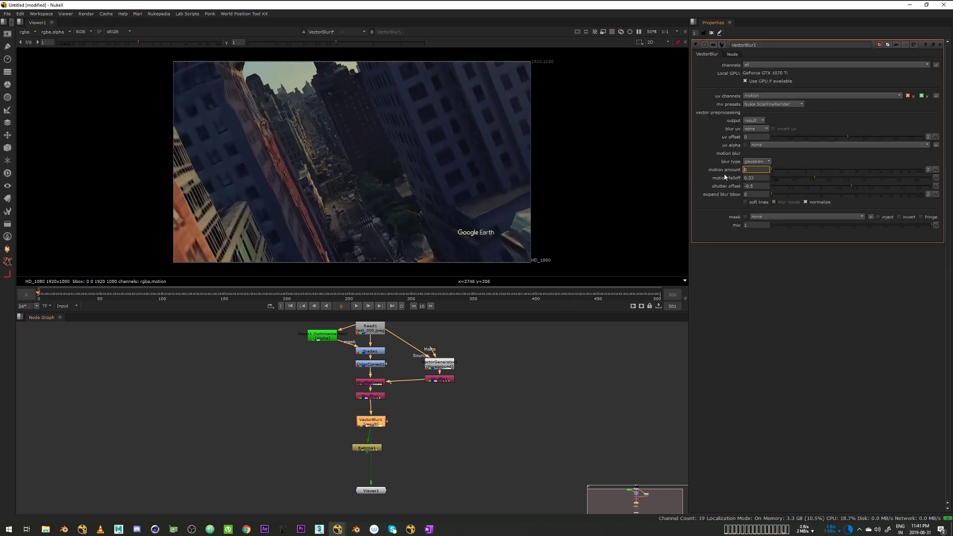
type("20")
key("Return")
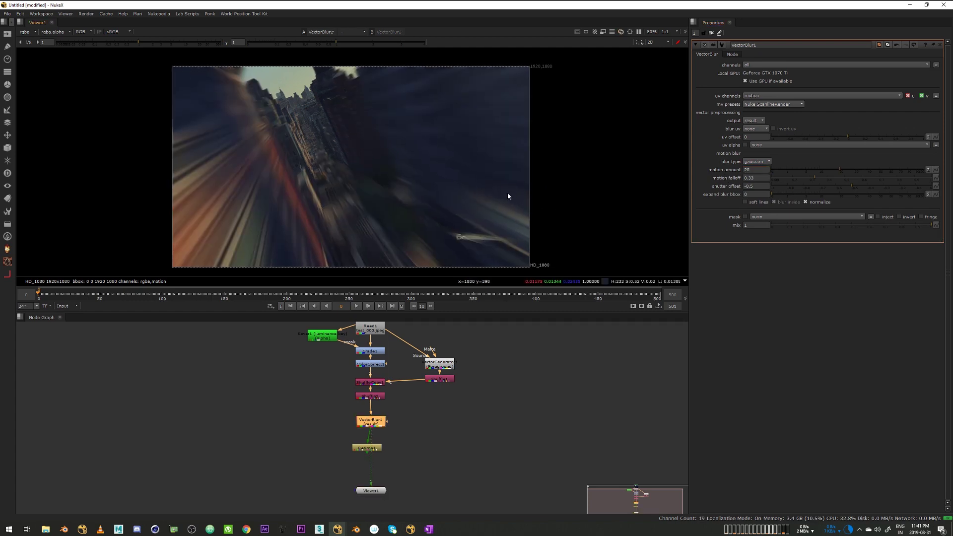
- Reduce the VectorBlur's motion amount to 2, and fine-tune it to 2.5
middle_click_drag(509, 193, 509, 191)
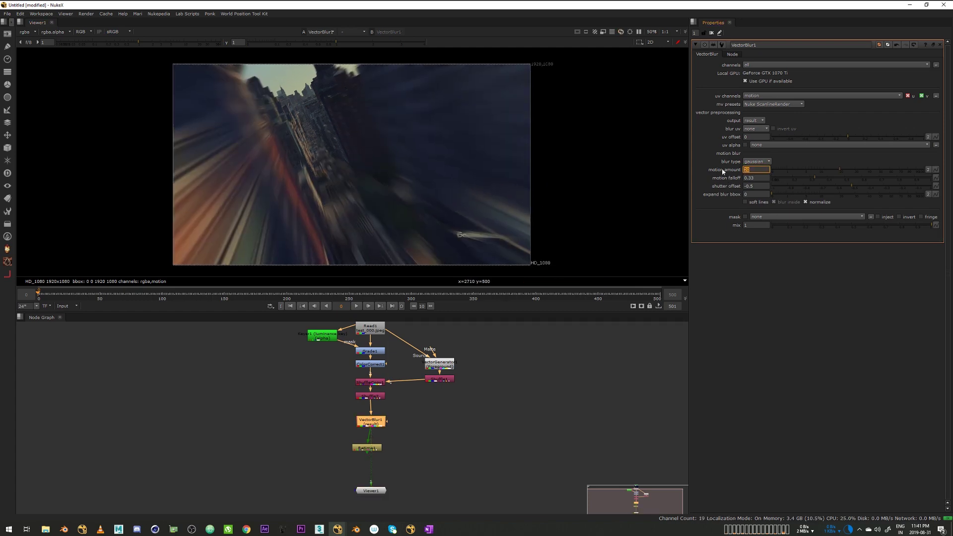
type("2")
key("Return")
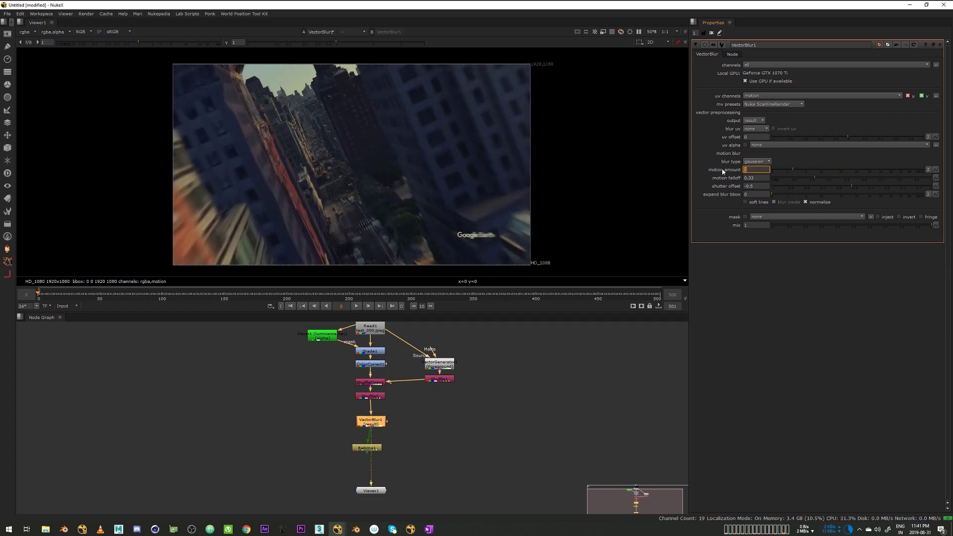
type(".5")
- Align the Retime node directly below the VectorBlur and show the Retime's output in the viewer
middle_click_drag(507, 192, 507, 190)
left_click_drag(387, 450, 374, 450)
key("l")
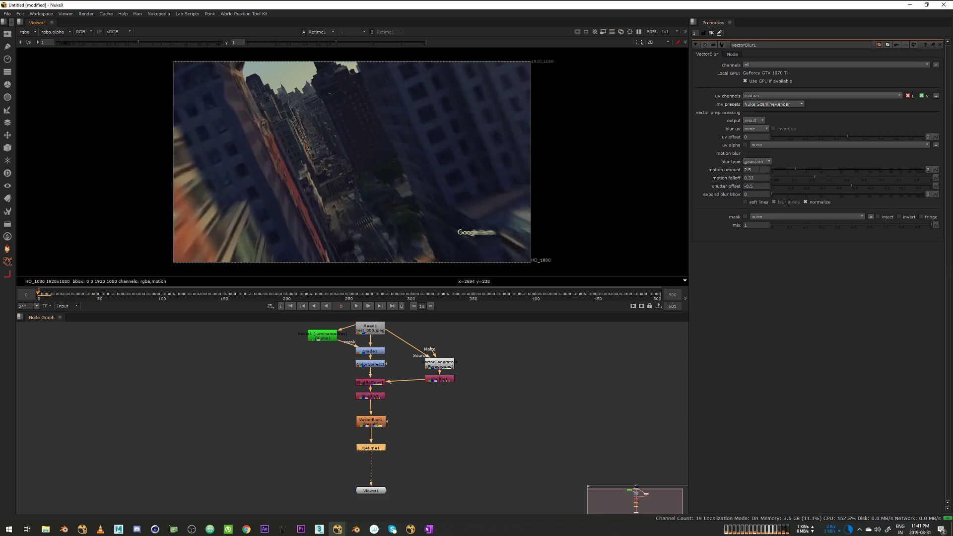
- Set the VectorBlur's motion amount to 4 and play back the retimed sequence
double_click(756, 169)
type("1")
key("Return")
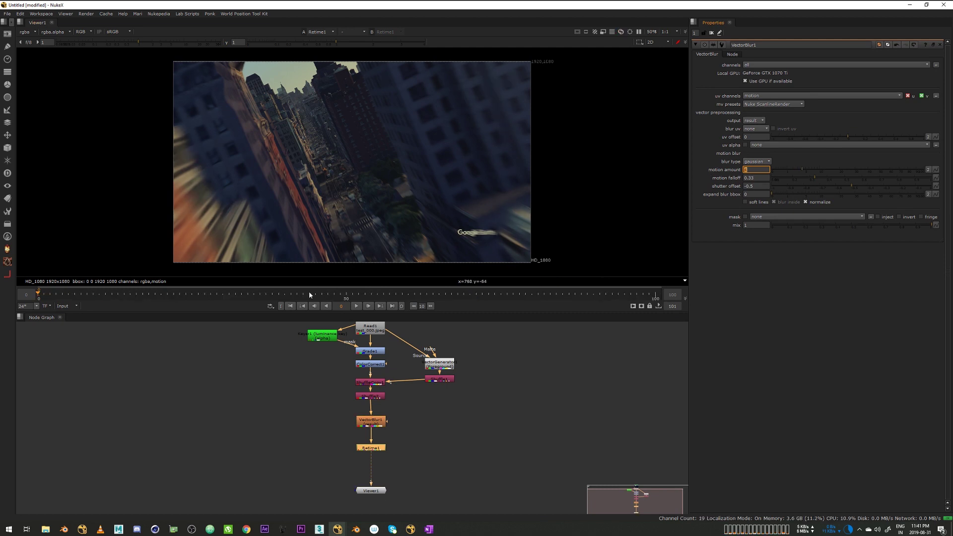
left_click(357, 306)
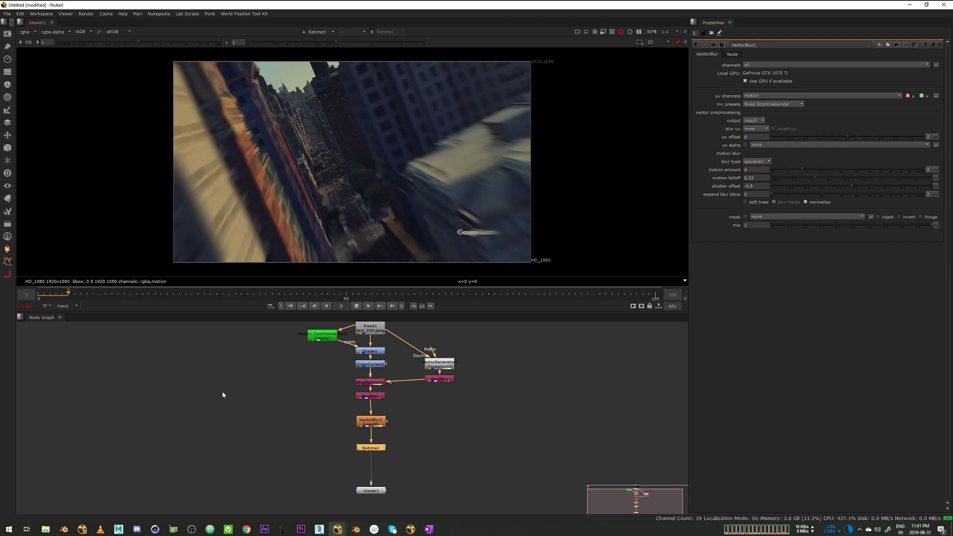